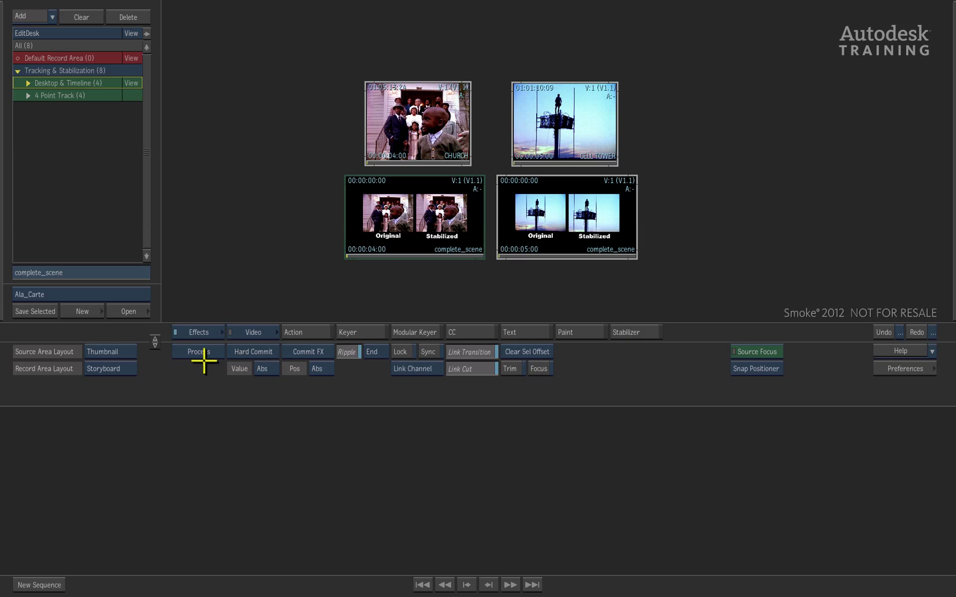
- Open the CHURCH clip in the Stabilizer as the front clip, with an empty area of the desktop as the result destination
{"action": "left_click", "coordinate": [198, 332]}
{"action": "left_click", "coordinate": [197, 346]}
{"action": "left_click", "coordinate": [197, 332]}
{"action": "left_click", "coordinate": [197, 319]}
{"action": "left_click", "coordinate": [642, 332]}
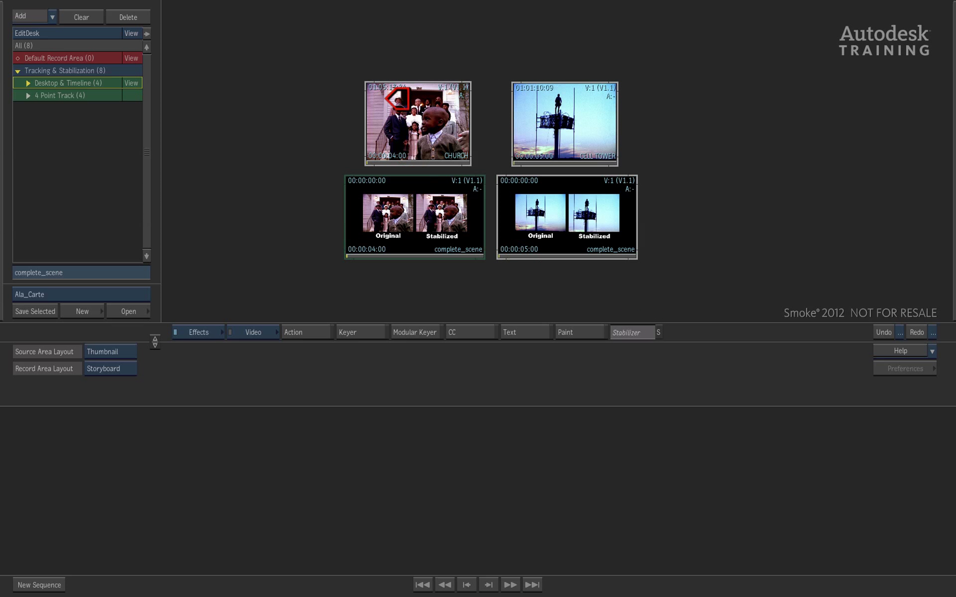
{"action": "left_click", "coordinate": [387, 91]}
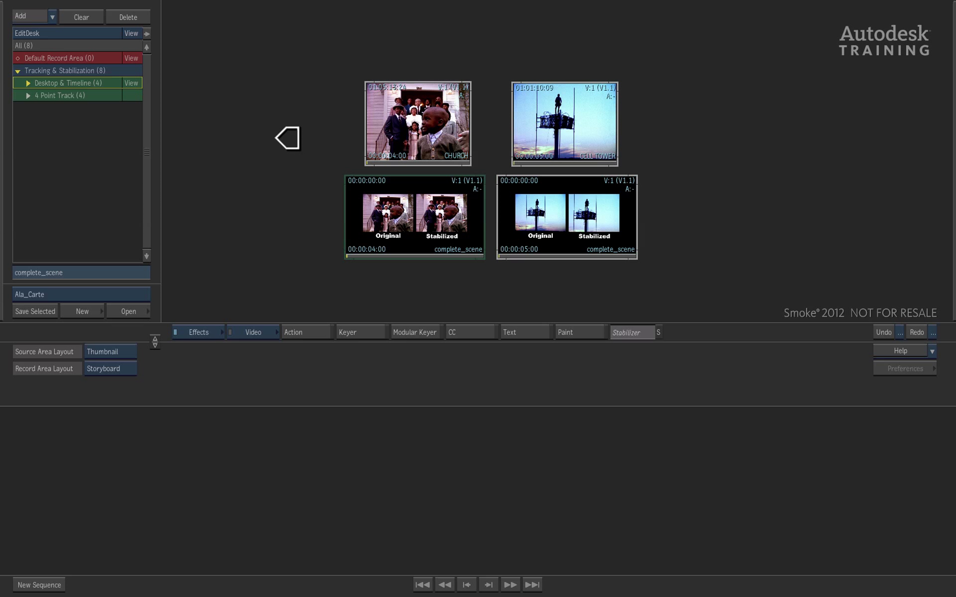
{"action": "left_click", "coordinate": [272, 140]}
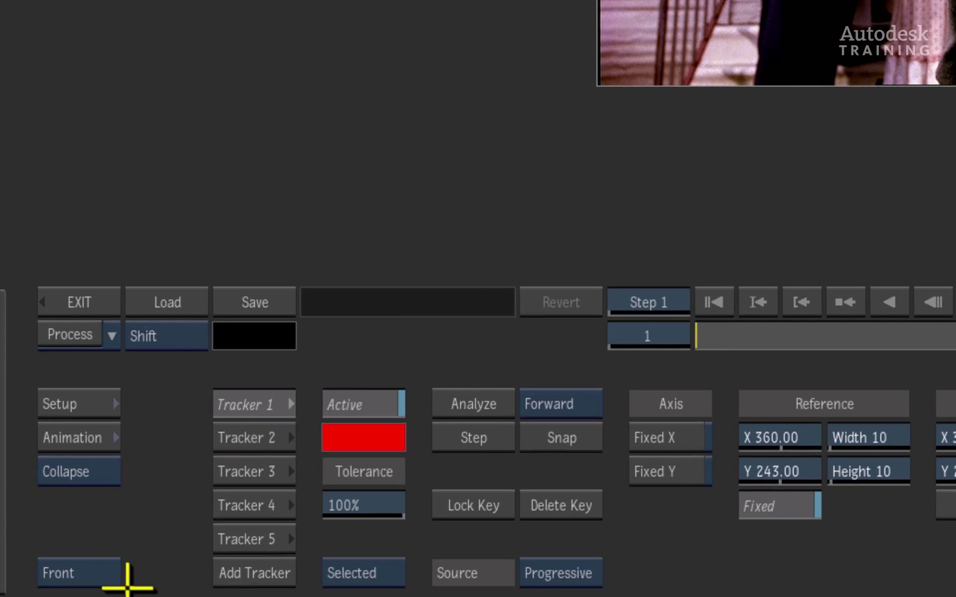
- Switch the viewer between the Front and Result views, ending on the Front view
{"action": "key", "text": "F1"}
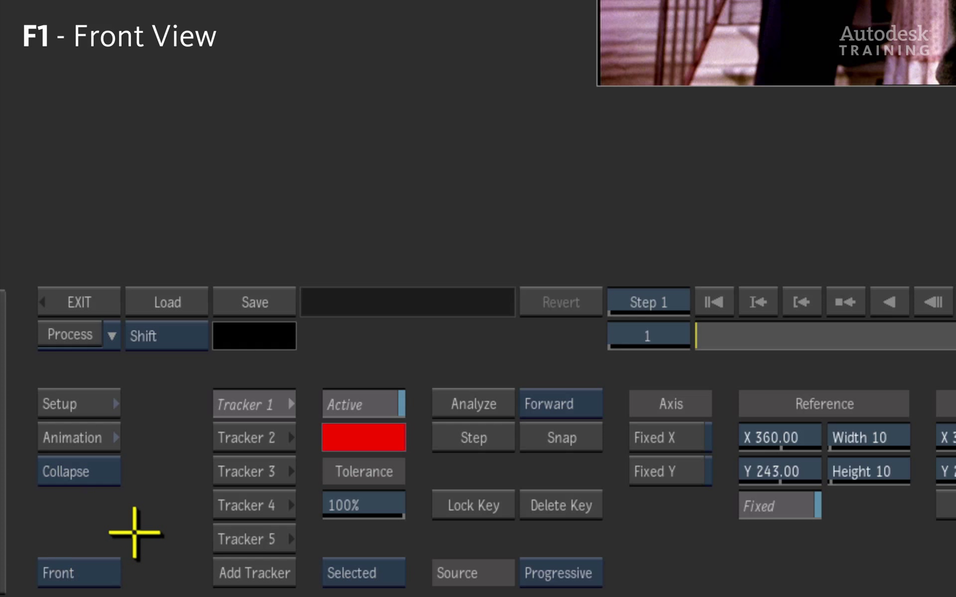
{"action": "left_click", "coordinate": [107, 572]}
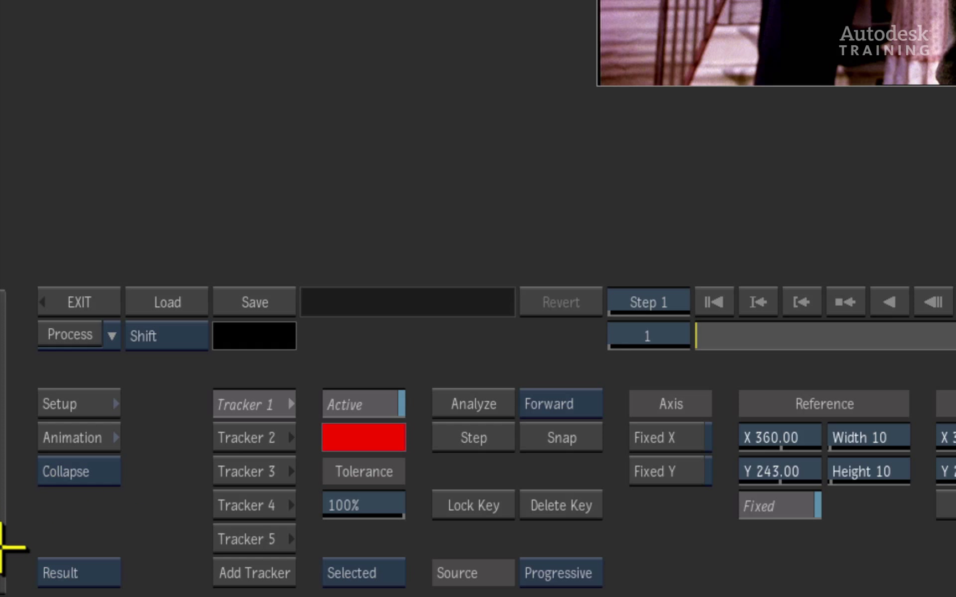
{"action": "key", "text": "F4"}
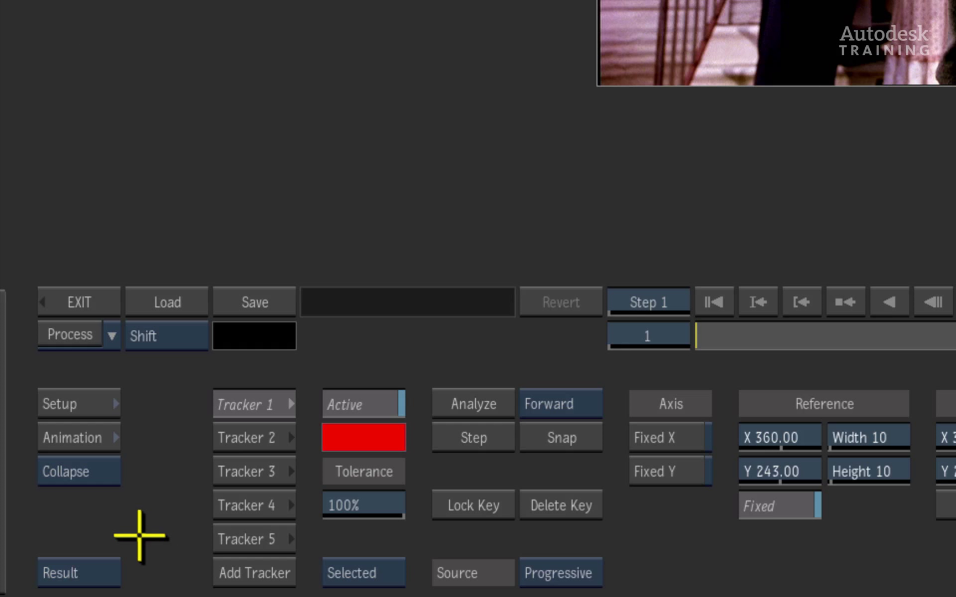
{"action": "key", "text": "F4"}
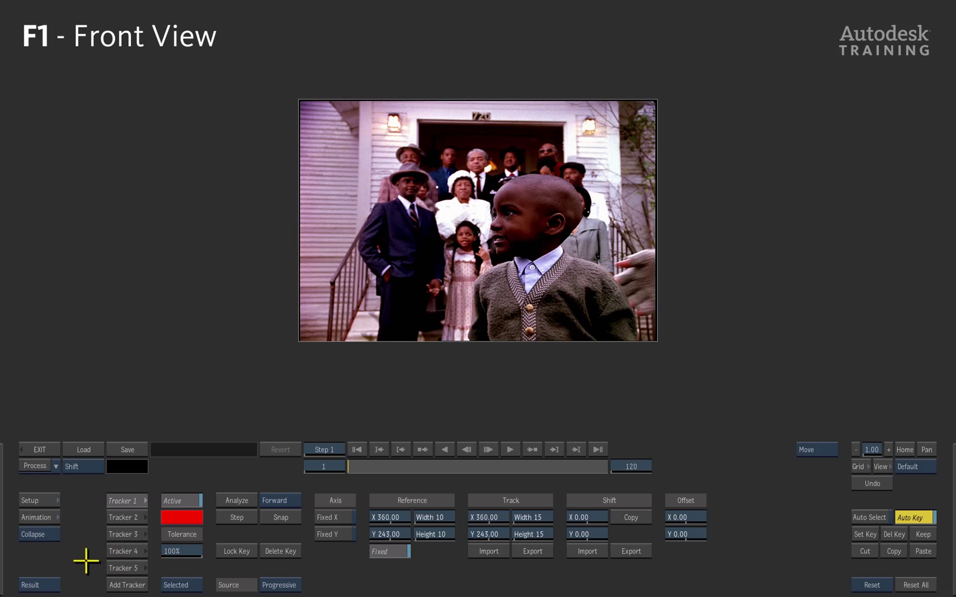
{"action": "key", "text": "F1"}
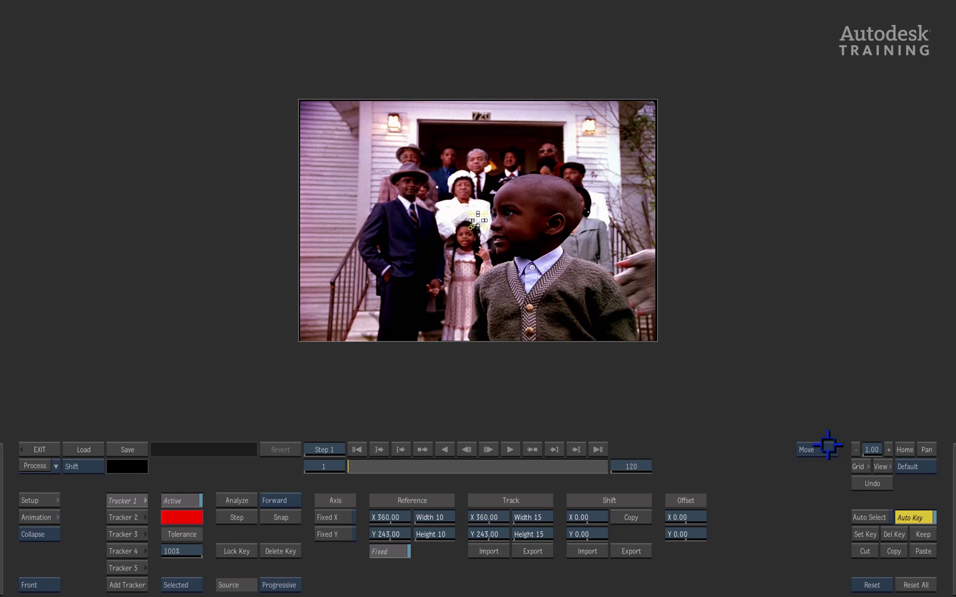
- Position Tracker 1 on the cheek of the boy in the foreground
{"action": "left_click_drag", "start_coordinate": [891, 450], "coordinate": [948, 451]}
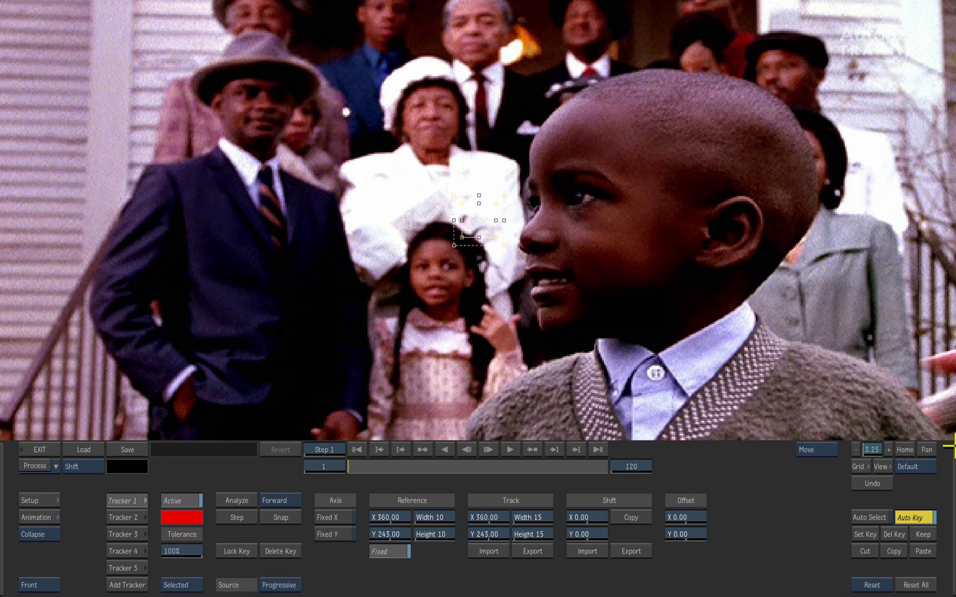
{"action": "left_click_drag", "start_coordinate": [480, 221], "coordinate": [647, 243]}
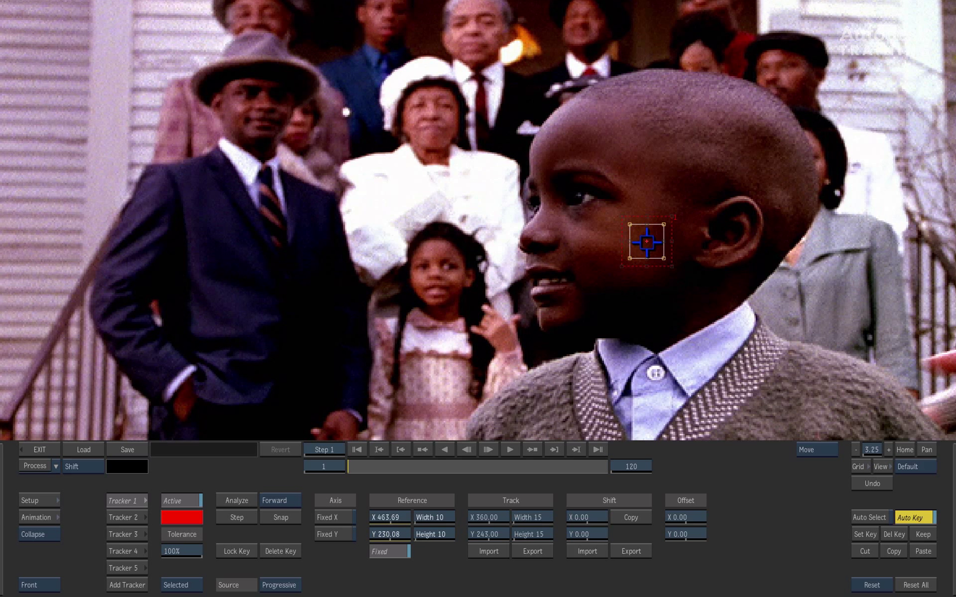
{"action": "mouse_move", "coordinate": [646, 242]}
{"action": "left_mouse_down"}
{"action": "mouse_move", "coordinate": [621, 204]}
{"action": "mouse_move", "coordinate": [656, 205]}
{"action": "mouse_move", "coordinate": [647, 244]}
{"action": "left_mouse_up"}
- Move Tracker 1 onto the last digit of the 720 house number above the door, reference at X 378.37, Y 451.54
{"action": "left_click", "coordinate": [904, 451]}
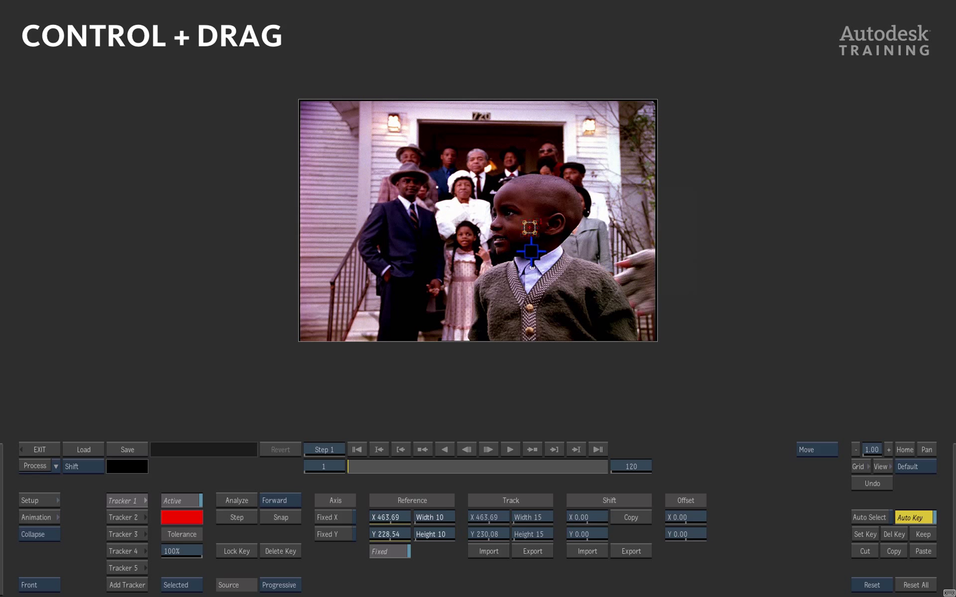
{"action": "left_click_drag", "start_coordinate": [529, 257], "coordinate": [486, 117]}
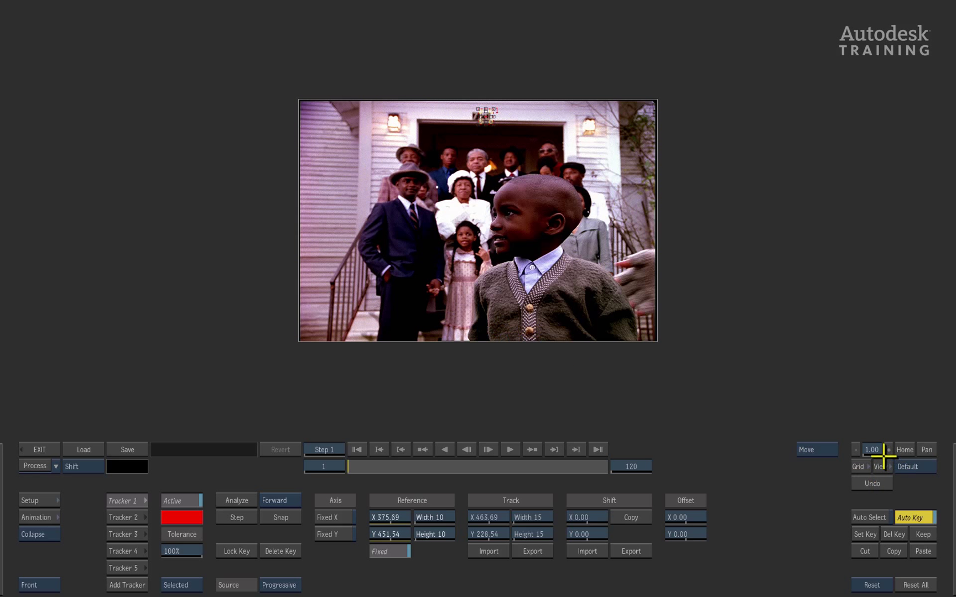
{"action": "left_click_drag", "start_coordinate": [884, 450], "coordinate": [952, 442]}
{"action": "left_click_drag", "start_coordinate": [510, 54], "coordinate": [508, 61]}
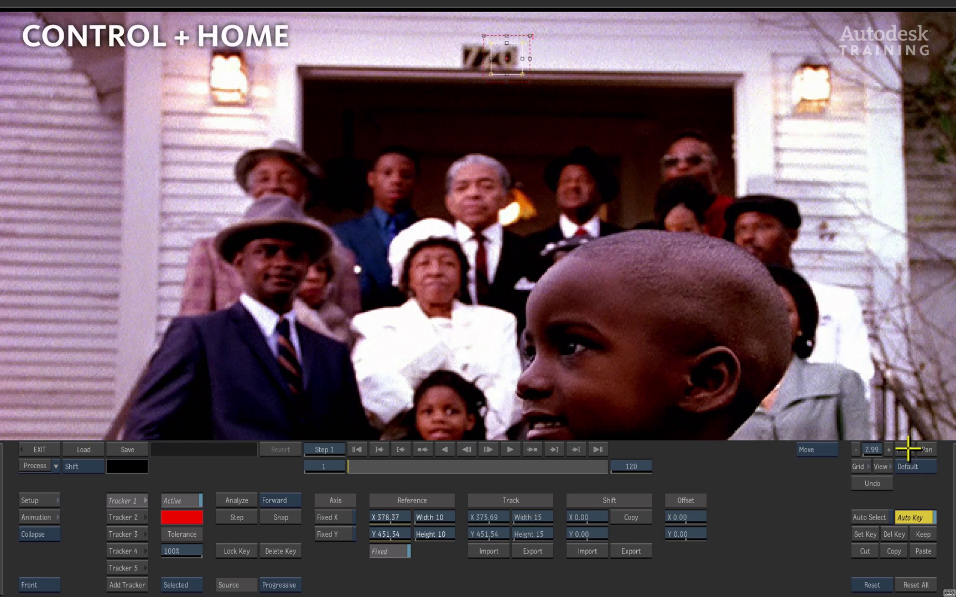
- Fit the image in the viewer and play the clip from its first frame to check the movement at the tracker
{"action": "key", "text": "ctrl+Home"}
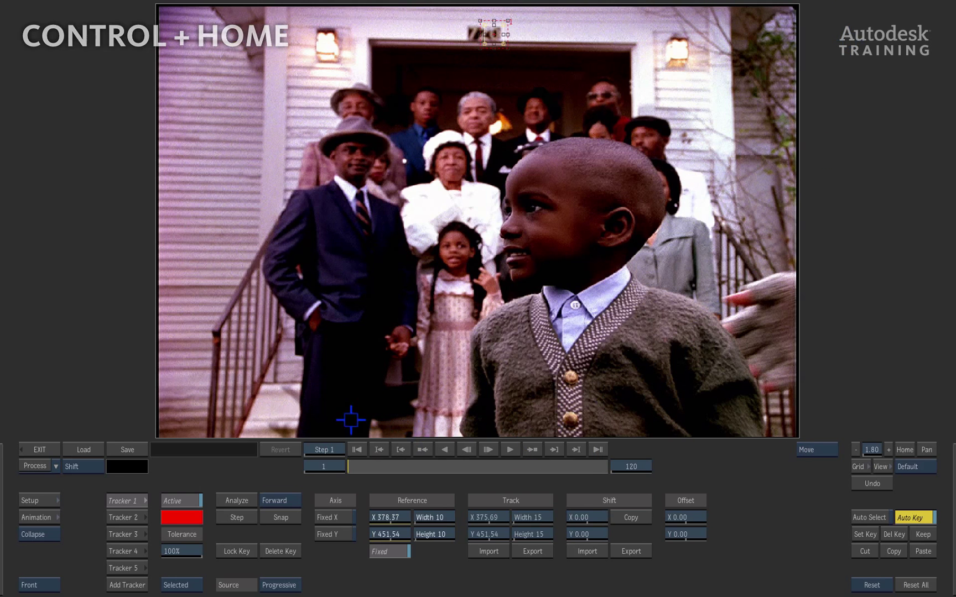
{"action": "left_click", "coordinate": [507, 450]}
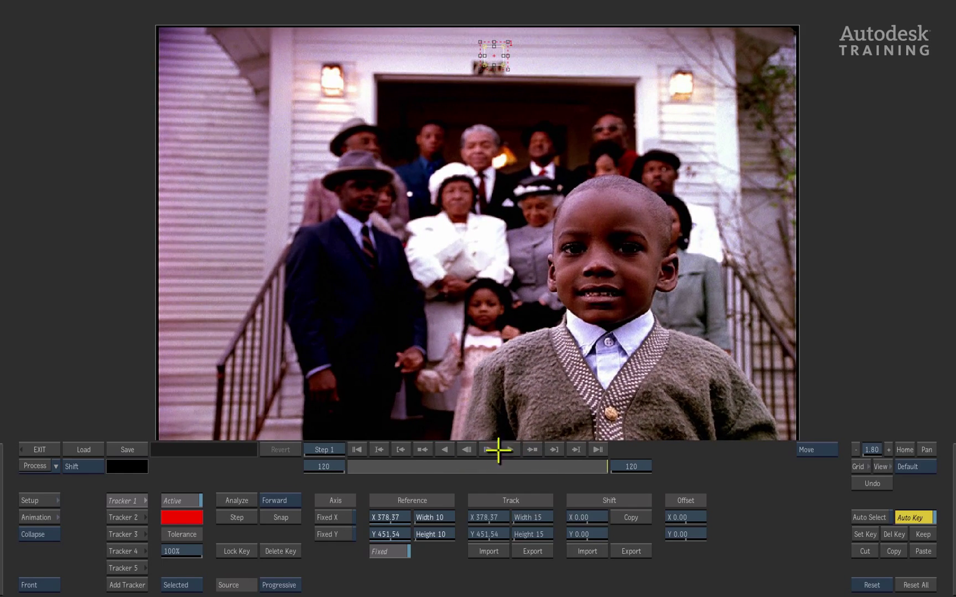
{"action": "left_click", "coordinate": [357, 449]}
{"action": "left_click", "coordinate": [508, 448]}
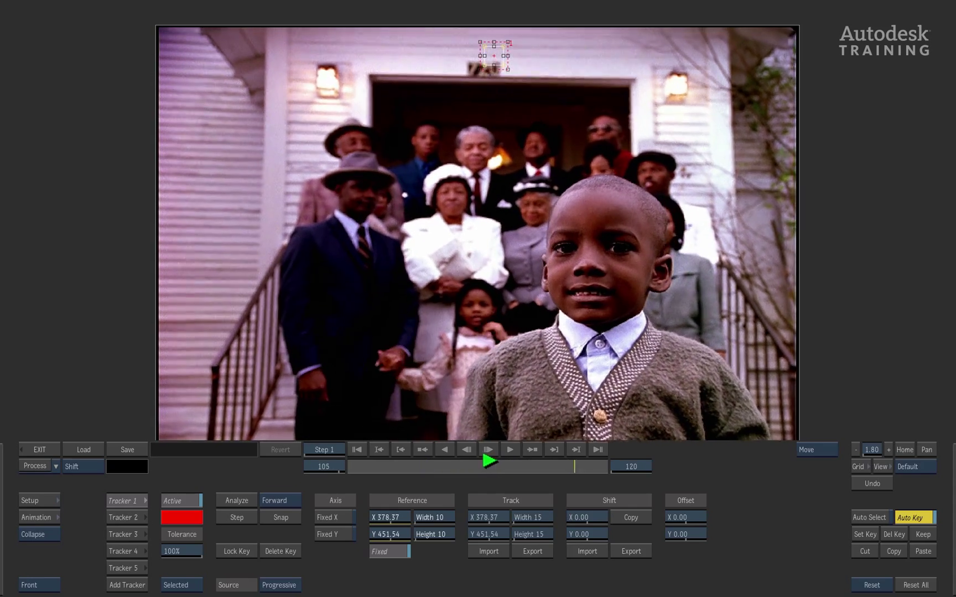
{"action": "left_click", "coordinate": [357, 449]}
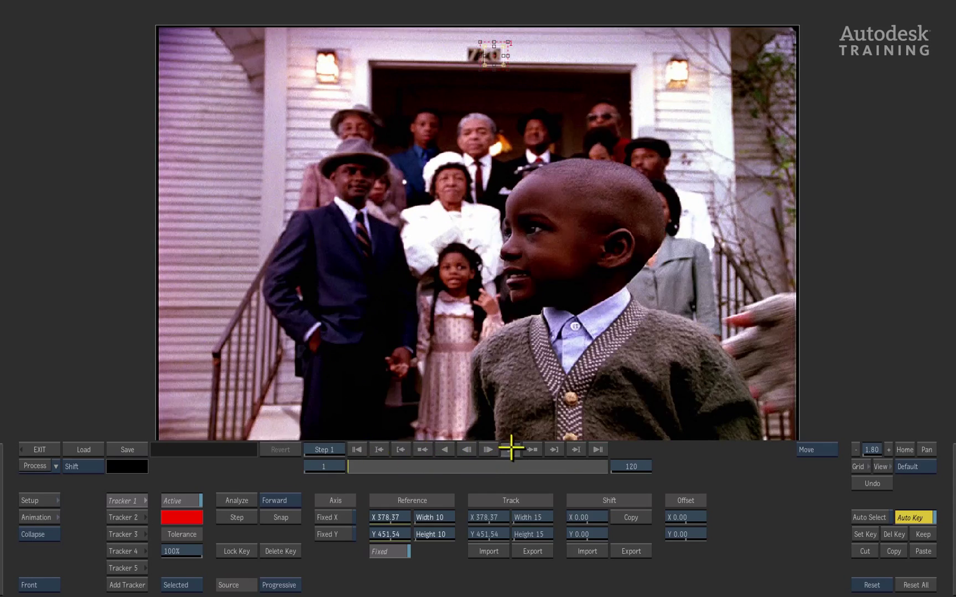
{"action": "left_click", "coordinate": [510, 449]}
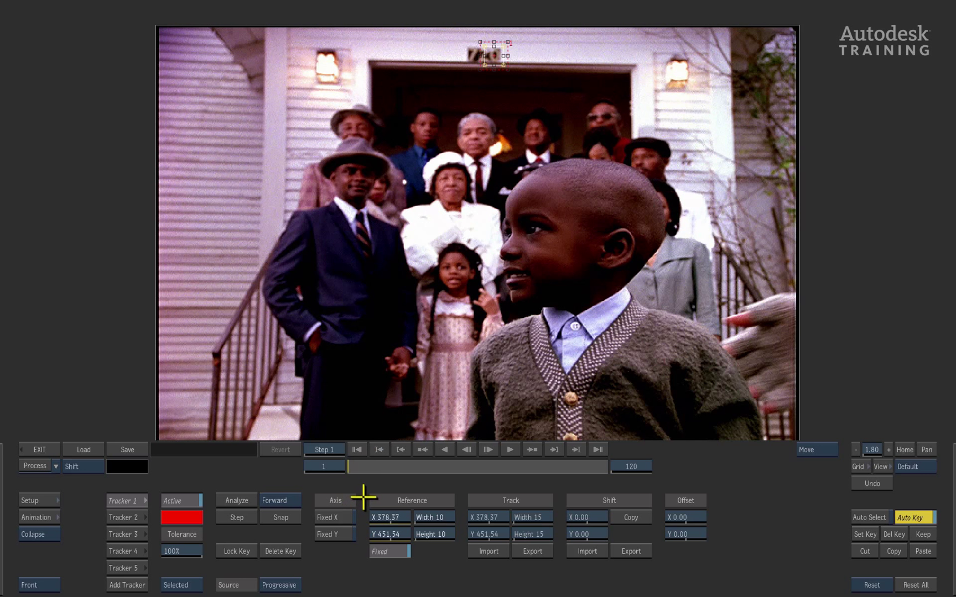
- Nudge Tracker 1's reference to X 378.92, Y 452.09, analyze the clip forward, and review the tracking path
{"action": "left_click_drag", "start_coordinate": [494, 55], "coordinate": [495, 56]}
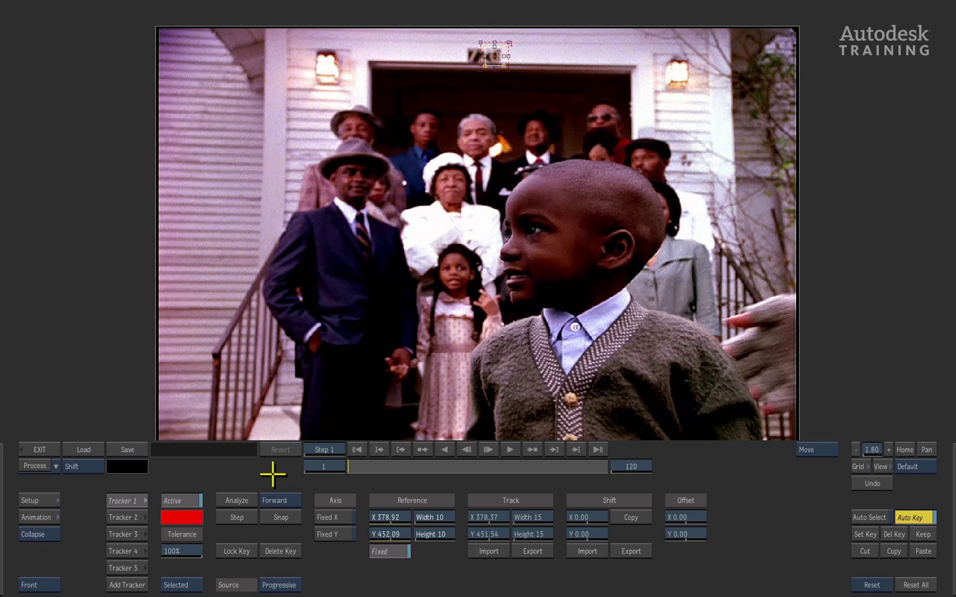
{"action": "left_click", "coordinate": [242, 499]}
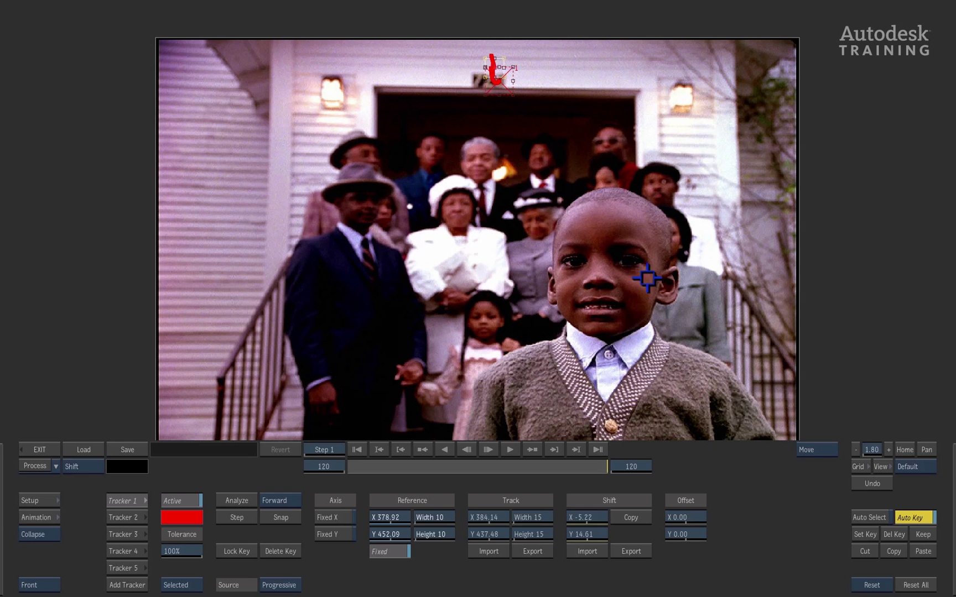
{"action": "left_click_drag", "start_coordinate": [465, 239], "coordinate": [595, 439]}
{"action": "left_click_drag", "start_coordinate": [362, 468], "coordinate": [264, 470]}
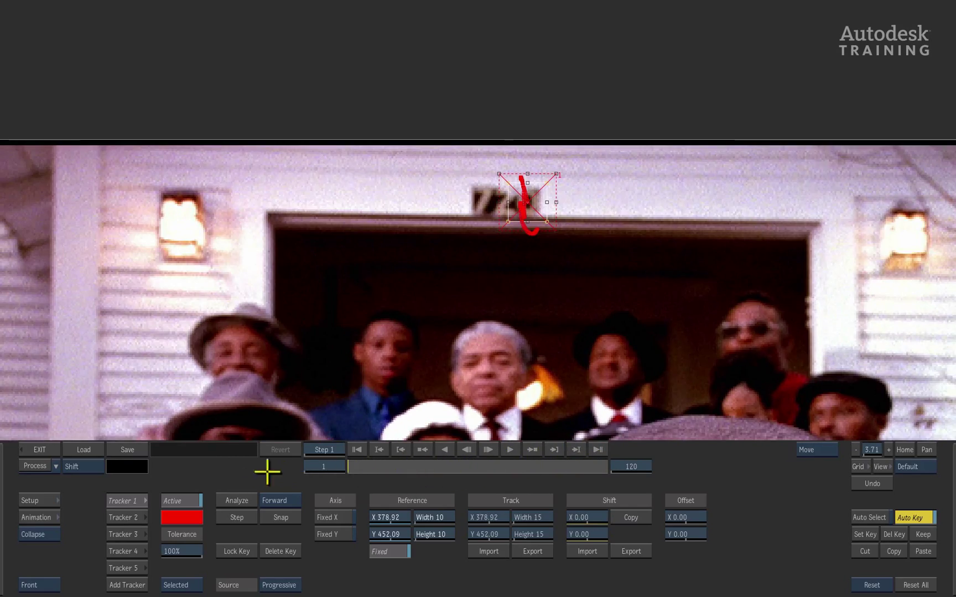
{"action": "left_click", "coordinate": [900, 451]}
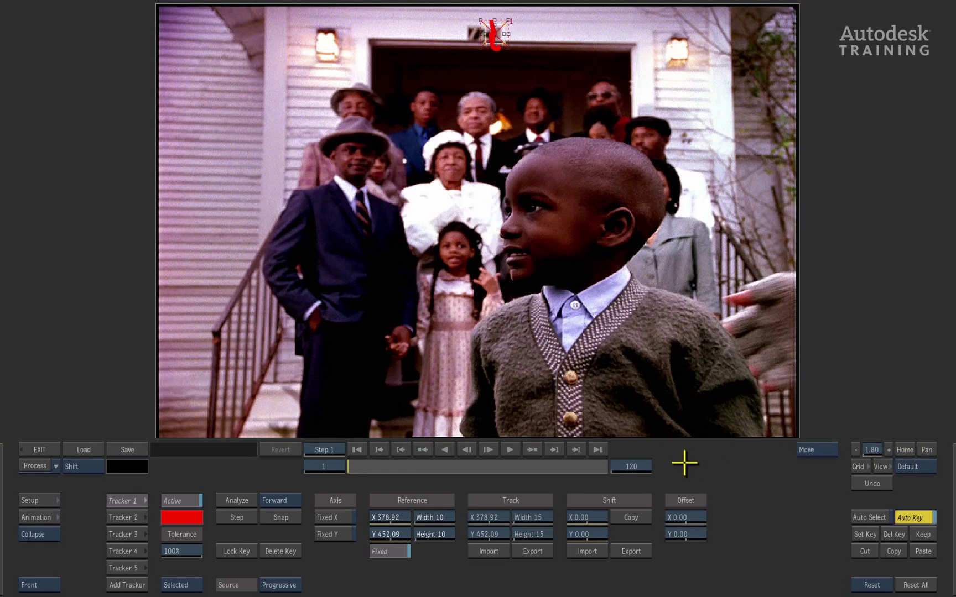
{"action": "left_click_drag", "start_coordinate": [588, 466], "coordinate": [286, 471]}
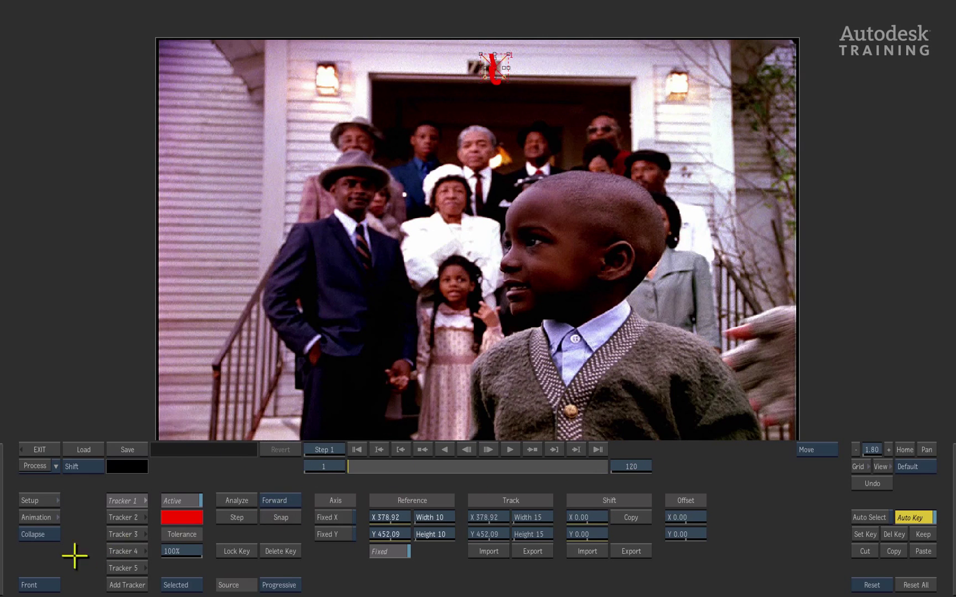
- Show the Result view and scrub through the clip to examine the stabilized image and its edges
{"action": "left_click", "coordinate": [52, 581]}
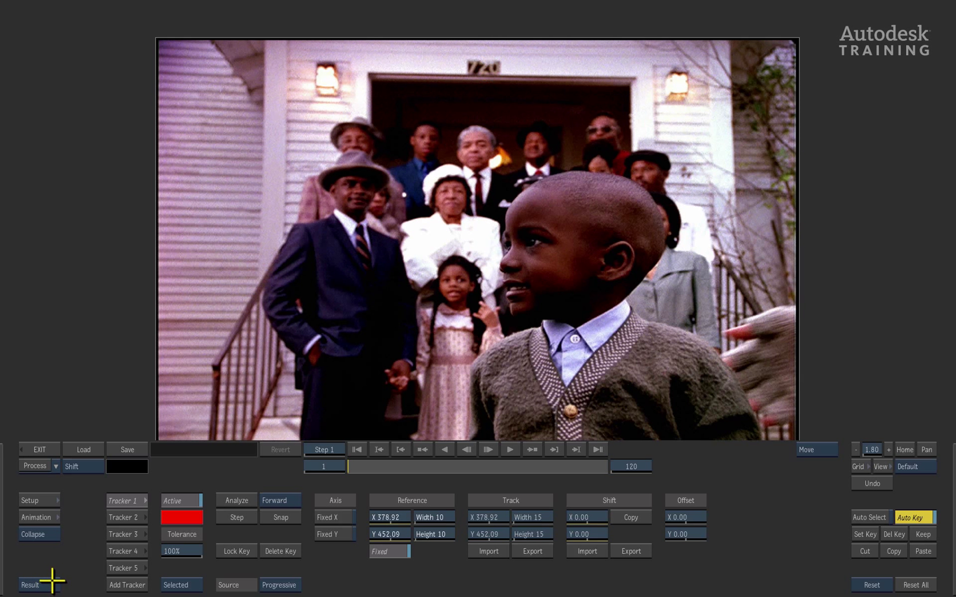
{"action": "left_click", "coordinate": [910, 448]}
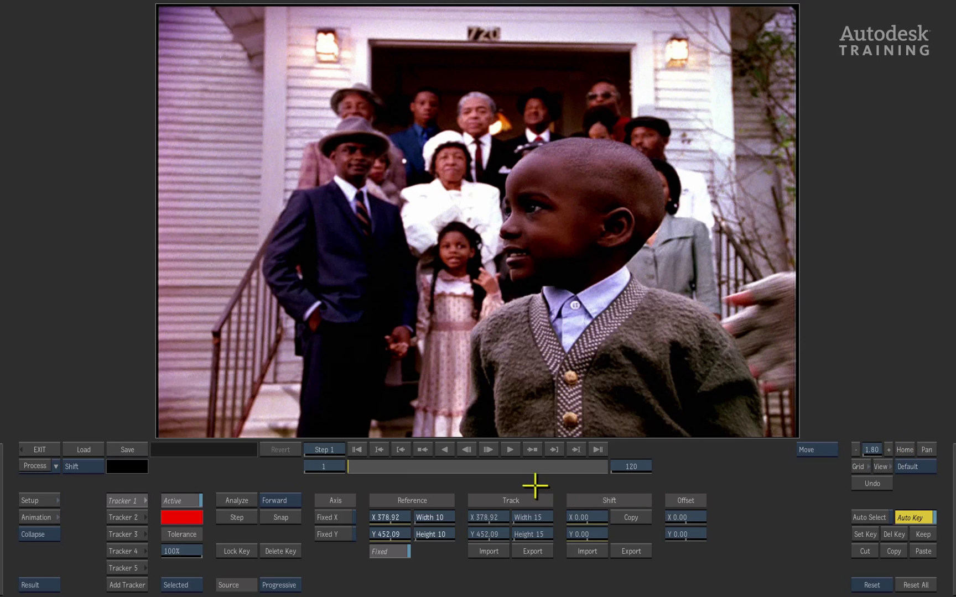
{"action": "left_click_drag", "start_coordinate": [354, 467], "coordinate": [302, 498]}
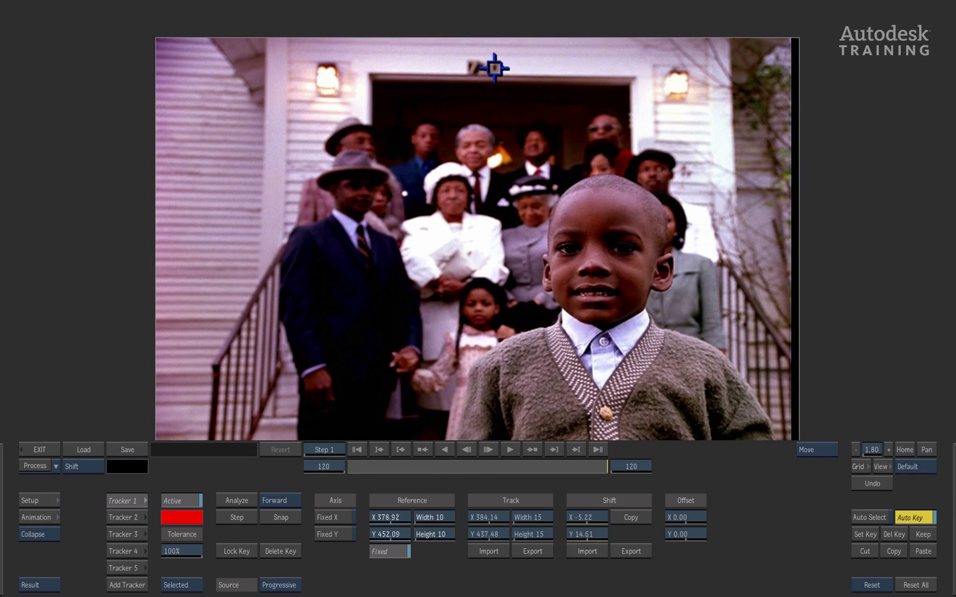
{"action": "left_click_drag", "start_coordinate": [606, 466], "coordinate": [320, 449]}
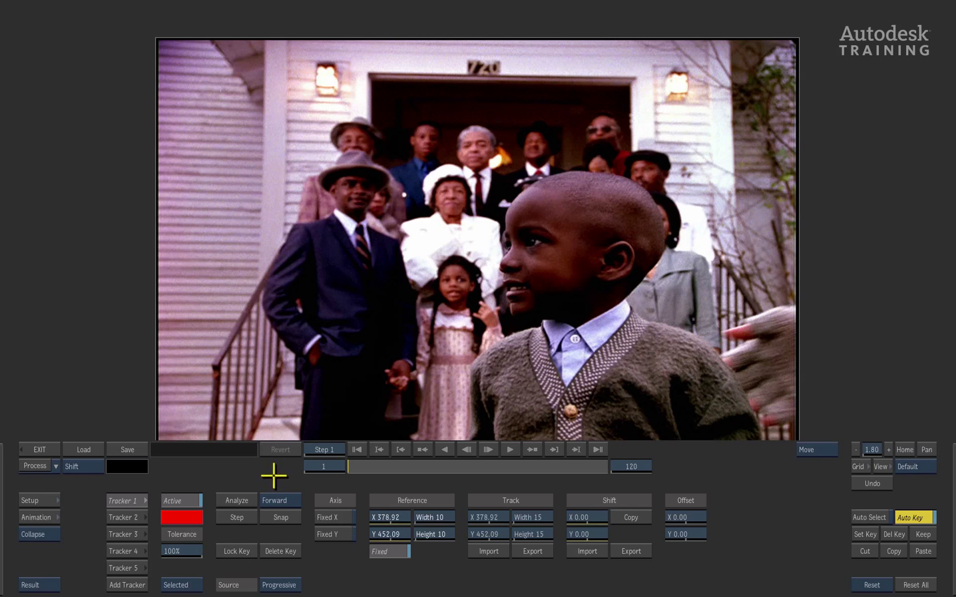
{"action": "left_click_drag", "start_coordinate": [390, 461], "coordinate": [180, 464]}
- Set the edge handling to Letterbox and scrub through the stabilized clip
{"action": "left_click", "coordinate": [96, 465]}
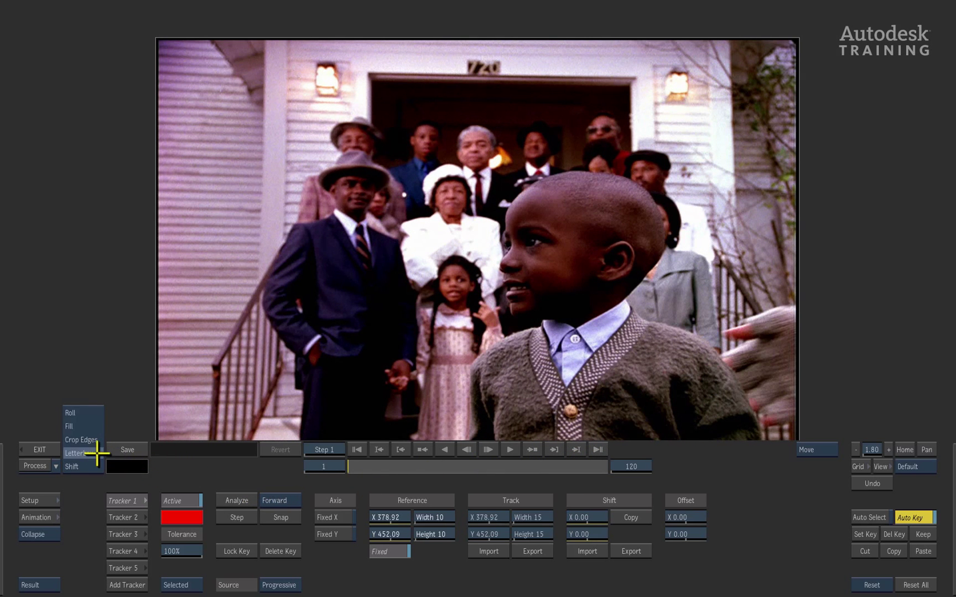
{"action": "left_click", "coordinate": [98, 452]}
{"action": "left_click_drag", "start_coordinate": [359, 463], "coordinate": [119, 466]}
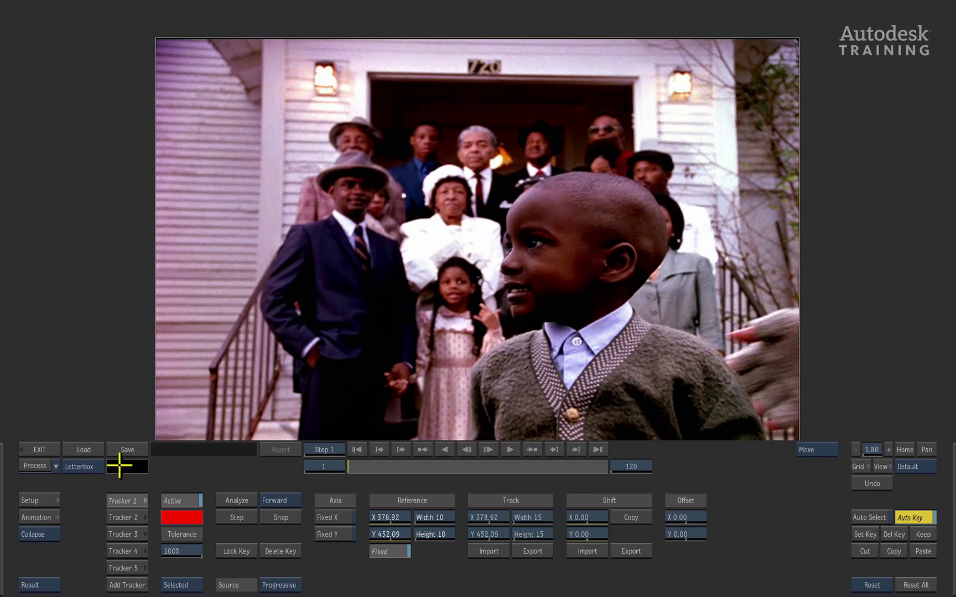
- Set the edge handling to Fill and scrub through the stabilized clip
{"action": "left_click", "coordinate": [90, 467]}
{"action": "left_click", "coordinate": [90, 440]}
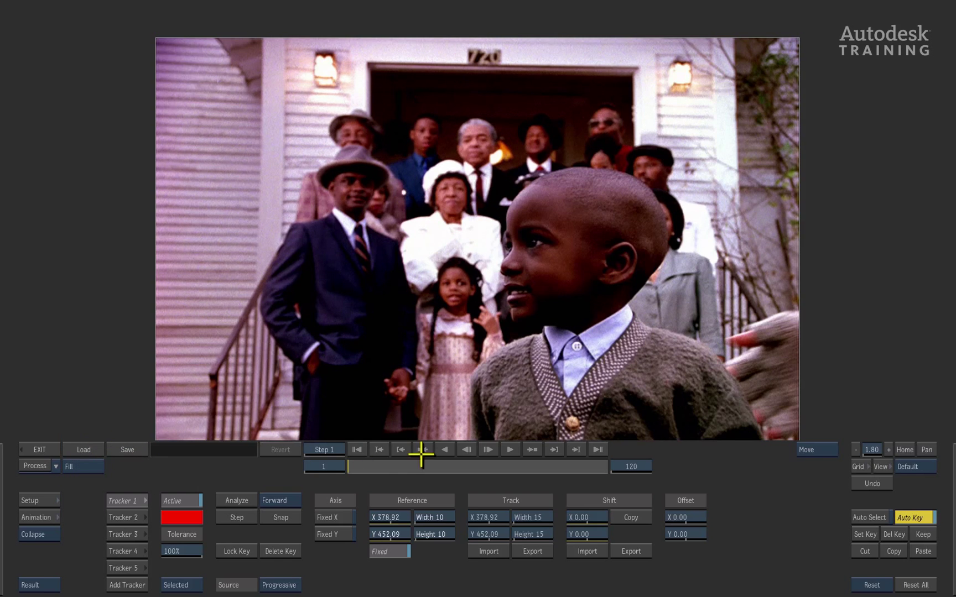
{"action": "left_click_drag", "start_coordinate": [357, 463], "coordinate": [310, 473]}
- Set the edge handling to Roll and play the stabilized clip from the first frame with the whole frame in view
{"action": "left_click", "coordinate": [92, 465]}
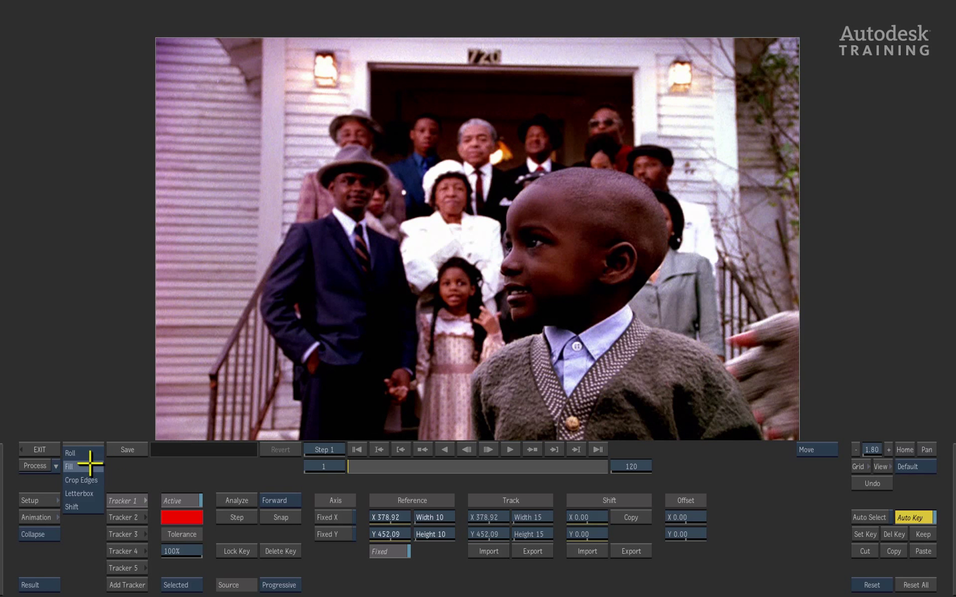
{"action": "left_click", "coordinate": [89, 453]}
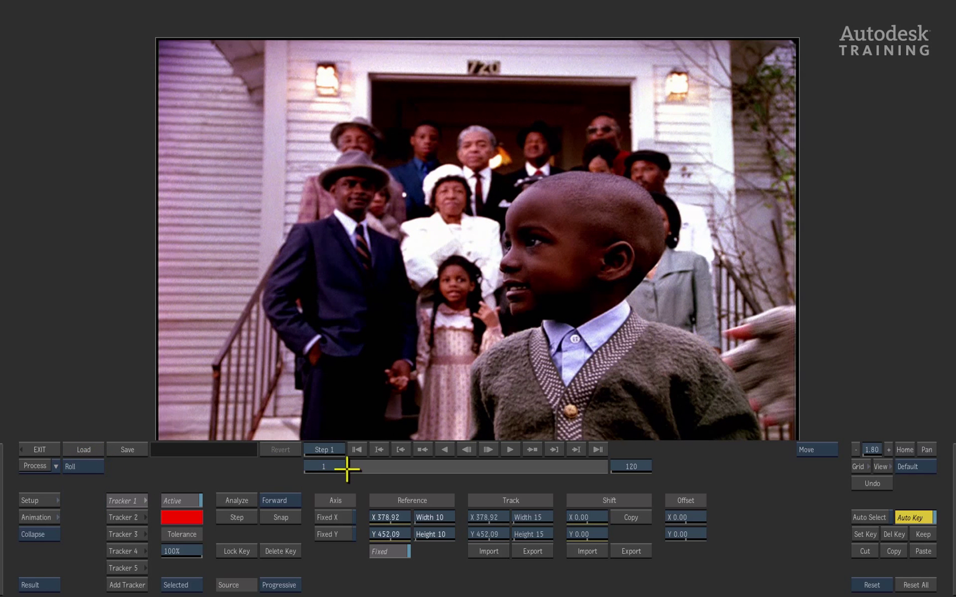
{"action": "left_click_drag", "start_coordinate": [352, 467], "coordinate": [288, 450]}
{"action": "left_click", "coordinate": [509, 450]}
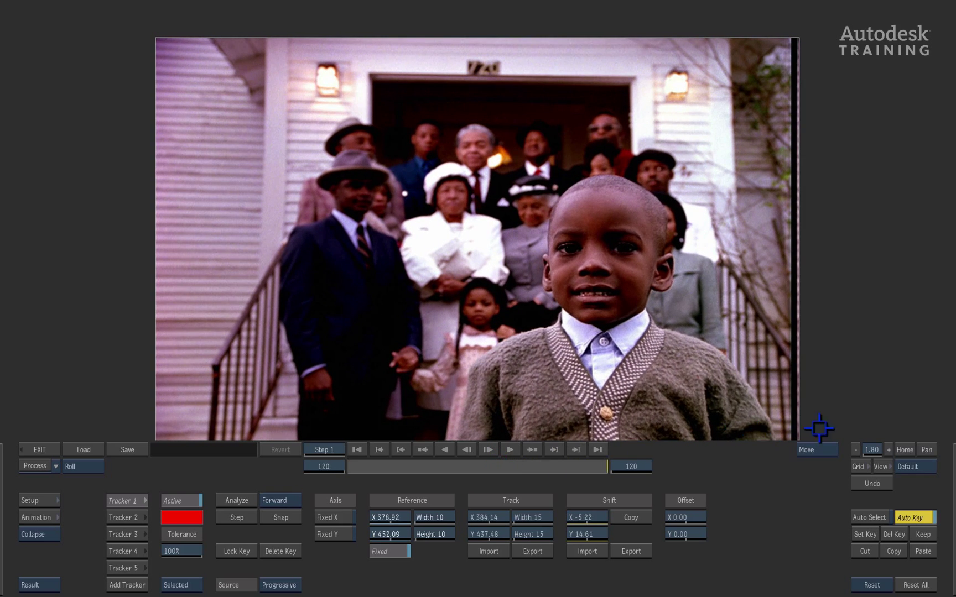
{"action": "scroll", "coordinate": [821, 332], "scroll_direction": "down", "scroll_amount": 4}
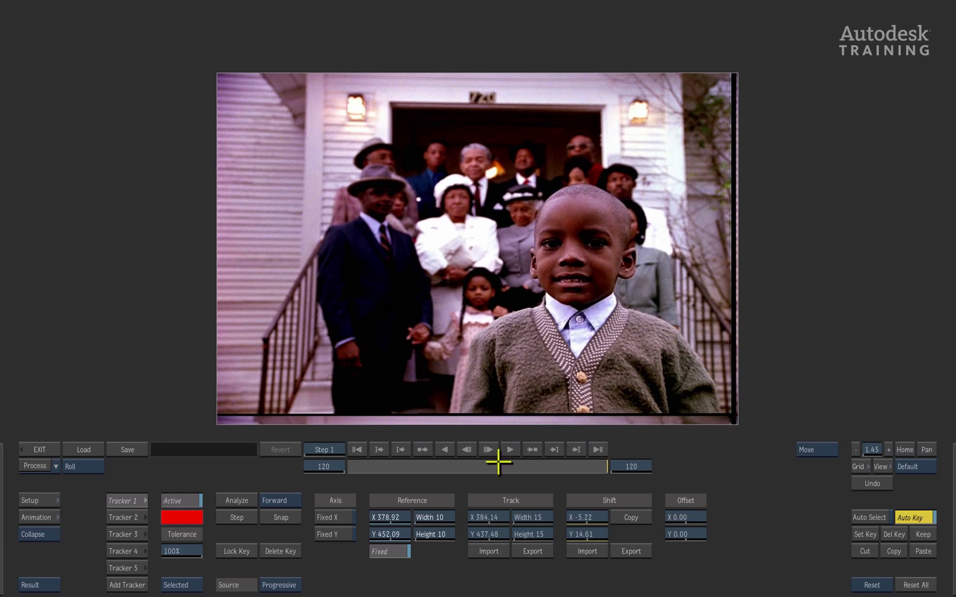
{"action": "left_click", "coordinate": [356, 449]}
{"action": "left_click", "coordinate": [509, 450]}
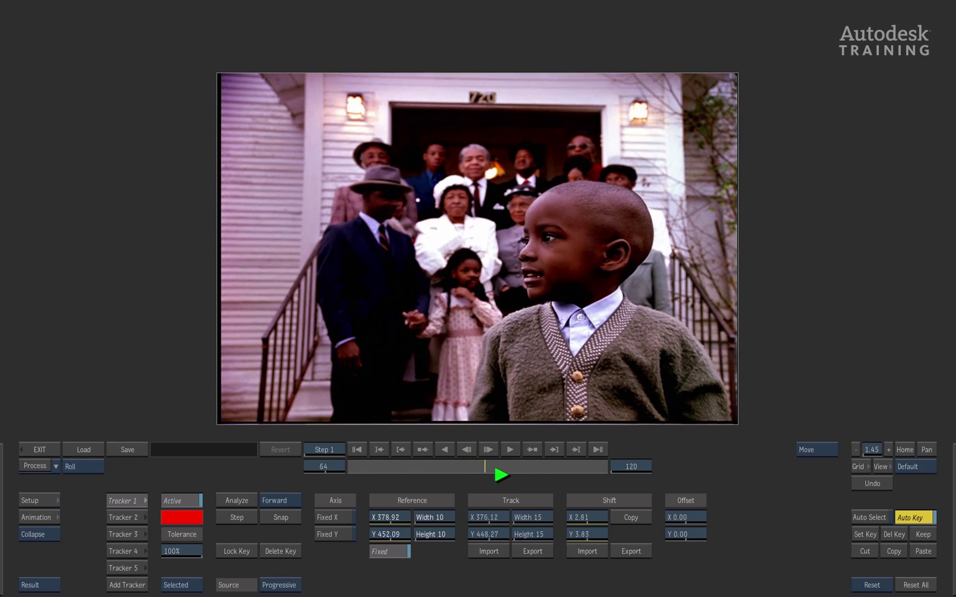
- Return the Roll result to the first frame and set the edge handling to Crop Edges
{"action": "mouse_move", "coordinate": [600, 467]}
{"action": "left_mouse_down"}
{"action": "mouse_move", "coordinate": [499, 482]}
{"action": "mouse_move", "coordinate": [380, 474]}
{"action": "mouse_move", "coordinate": [341, 483]}
{"action": "mouse_move", "coordinate": [536, 467]}
{"action": "mouse_move", "coordinate": [438, 468]}
{"action": "mouse_move", "coordinate": [256, 506]}
{"action": "left_mouse_up"}
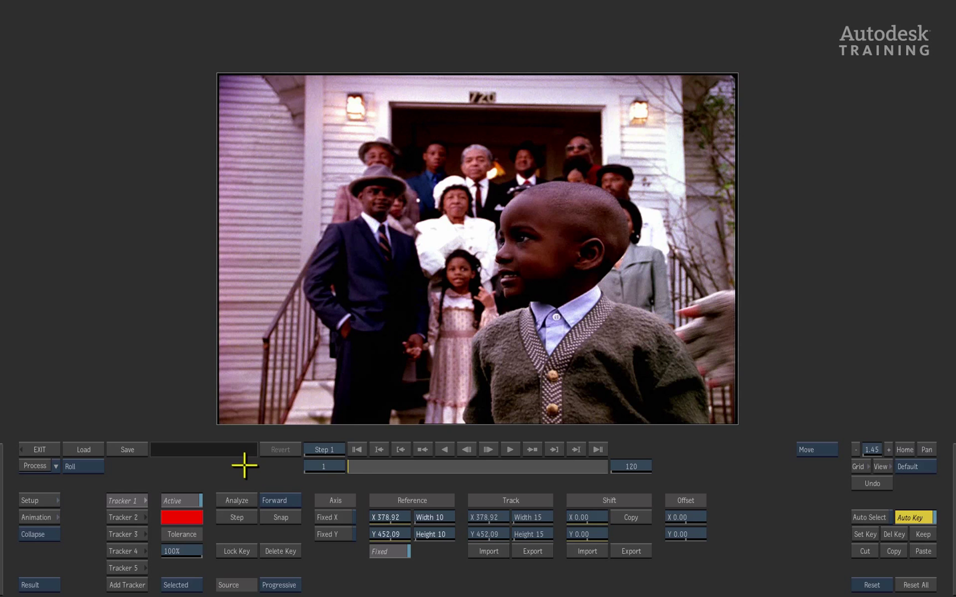
{"action": "mouse_move", "coordinate": [342, 480]}
{"action": "left_mouse_down"}
{"action": "mouse_move", "coordinate": [356, 466]}
{"action": "mouse_move", "coordinate": [623, 438]}
{"action": "mouse_move", "coordinate": [421, 472]}
{"action": "mouse_move", "coordinate": [282, 479]}
{"action": "left_mouse_up"}
{"action": "left_click_drag", "start_coordinate": [353, 466], "coordinate": [188, 508]}
{"action": "left_click", "coordinate": [84, 468]}
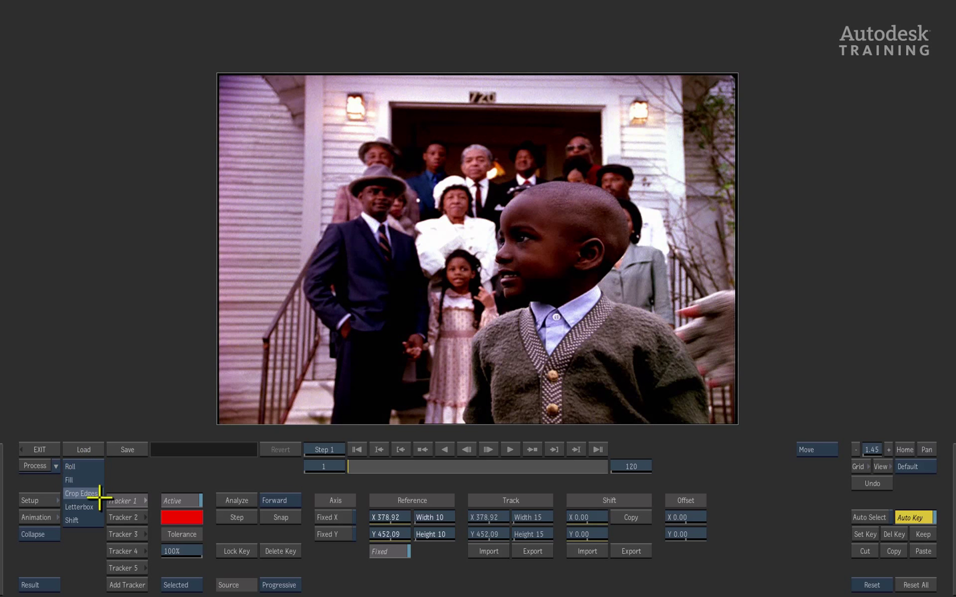
{"action": "left_click", "coordinate": [77, 493]}
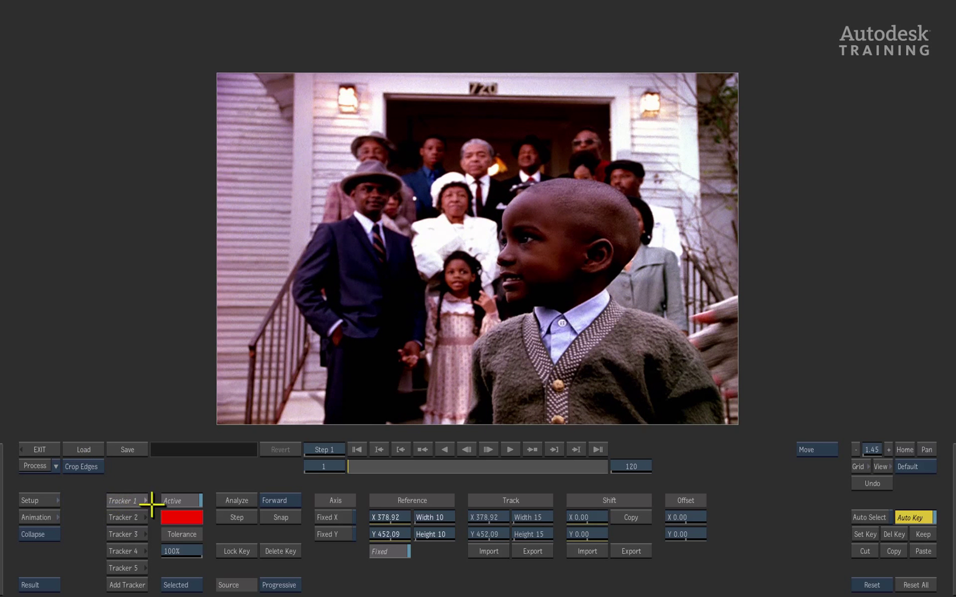
- Play the stabilized clip with cropped edges from the first frame, replay it, and return to the start
{"action": "left_click_drag", "start_coordinate": [351, 466], "coordinate": [292, 477]}
{"action": "left_click", "coordinate": [510, 449]}
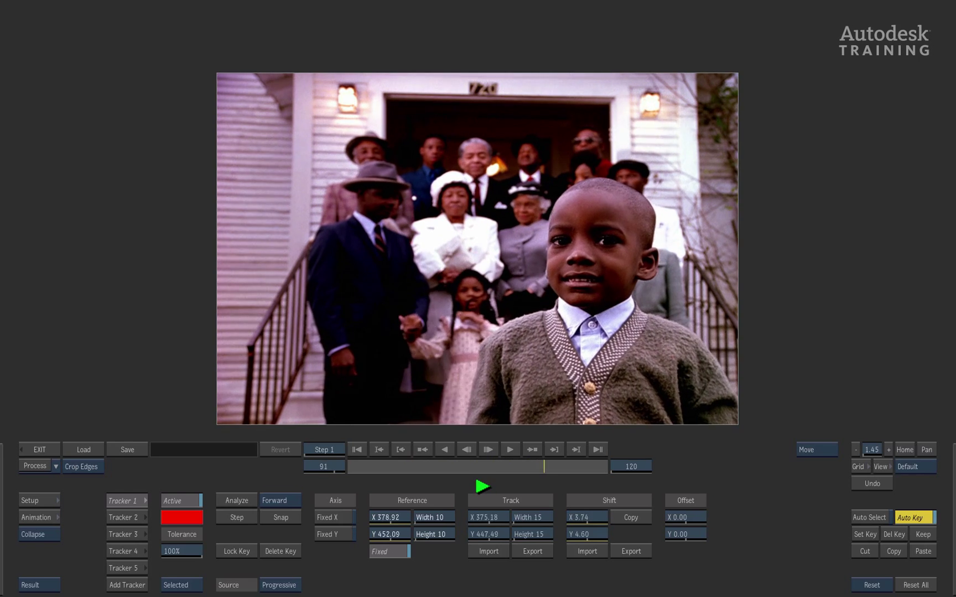
{"action": "left_click", "coordinate": [357, 449]}
{"action": "left_click", "coordinate": [511, 451]}
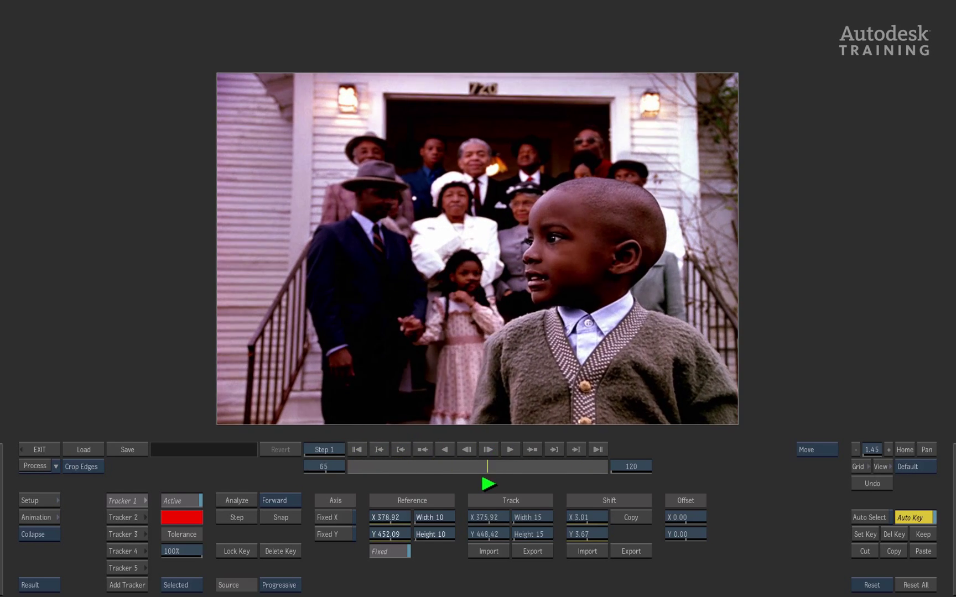
{"action": "left_click", "coordinate": [366, 453]}
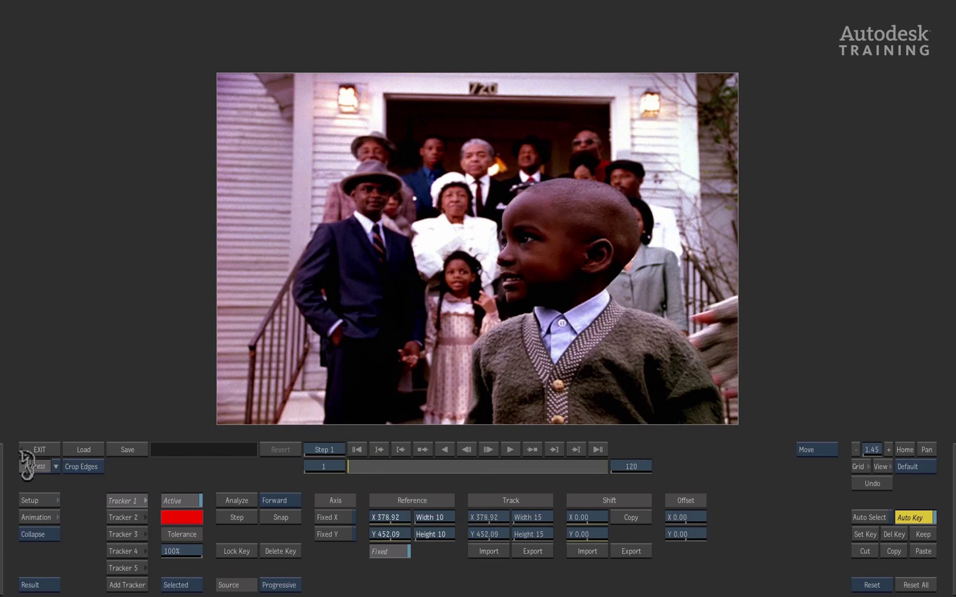
- Process the stabilized CHURCH clip with Crop Edges and exit to the desktop
{"action": "left_click", "coordinate": [27, 467]}
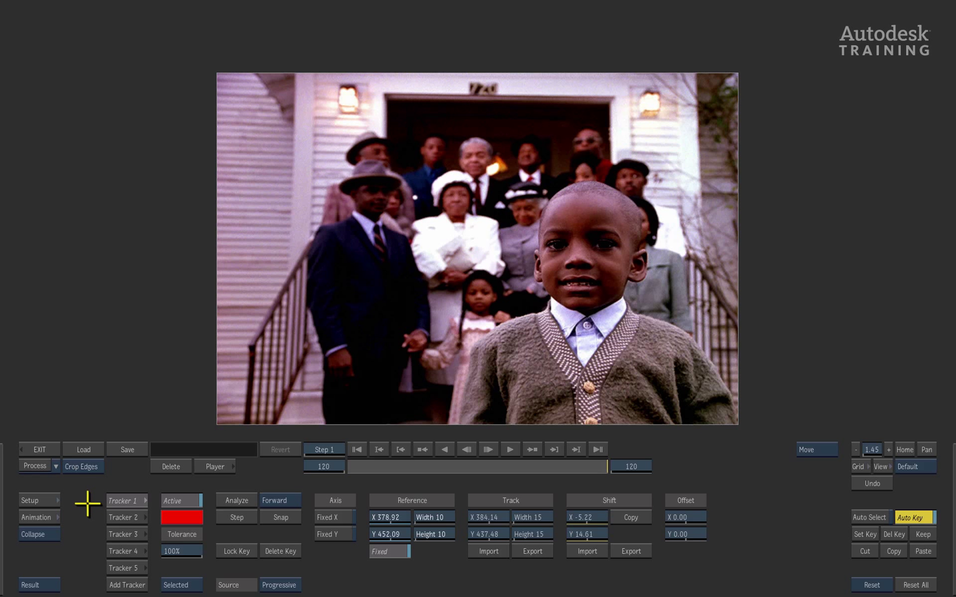
{"action": "left_click", "coordinate": [41, 448]}
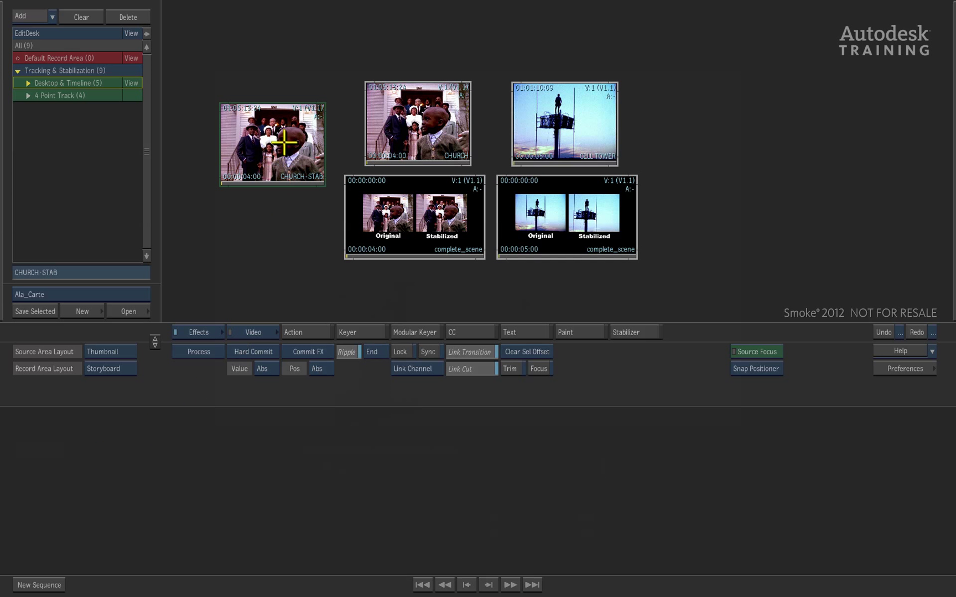
- Play the CHURCH-STAB clip full screen, followed by the complete_scene comparison of the original and stabilized church shot
{"action": "double_click", "coordinate": [286, 141]}
{"action": "left_click", "coordinate": [531, 552]}
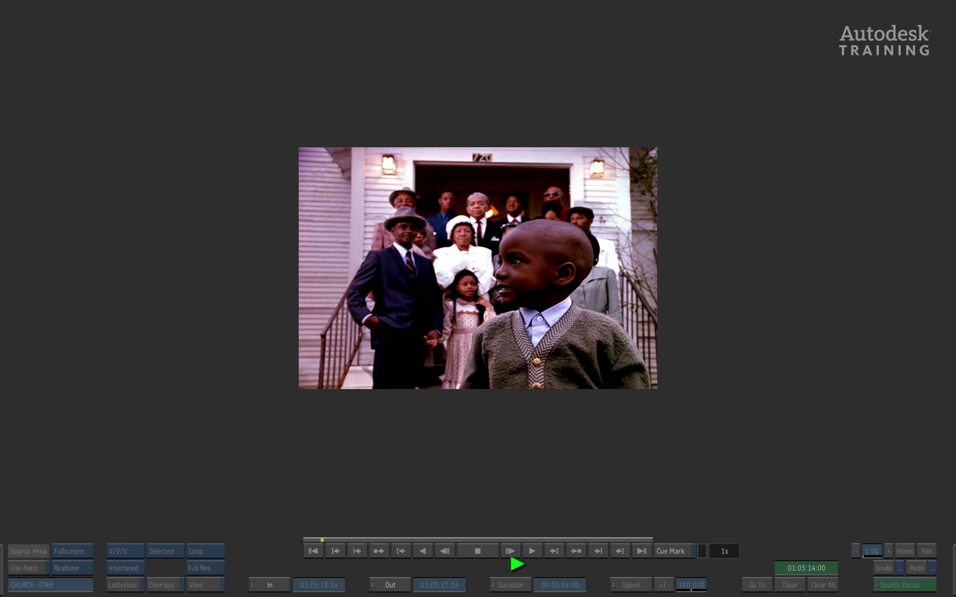
{"action": "left_click", "coordinate": [479, 549]}
{"action": "key", "text": "Escape"}
{"action": "double_click", "coordinate": [414, 209]}
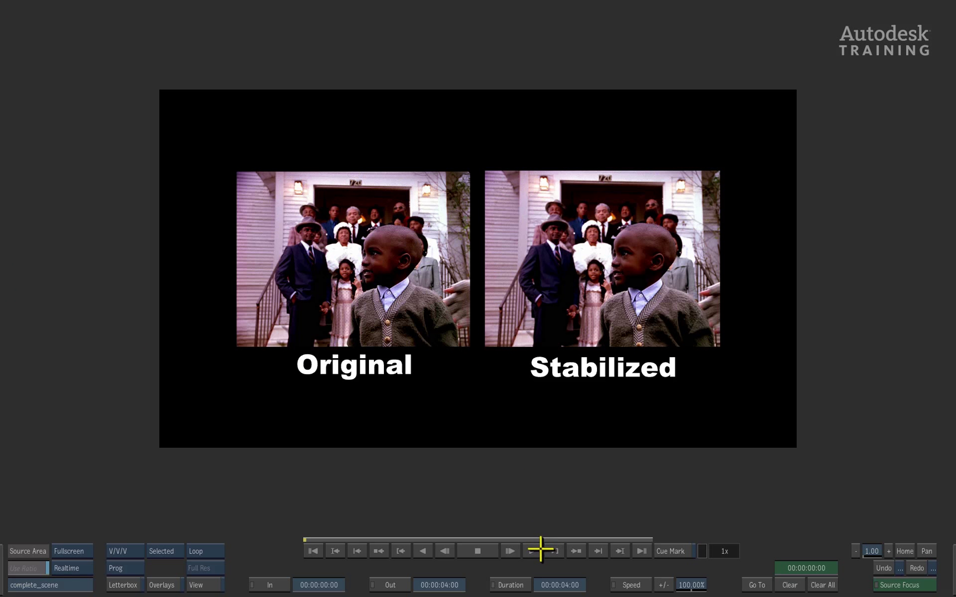
{"action": "left_click", "coordinate": [534, 551]}
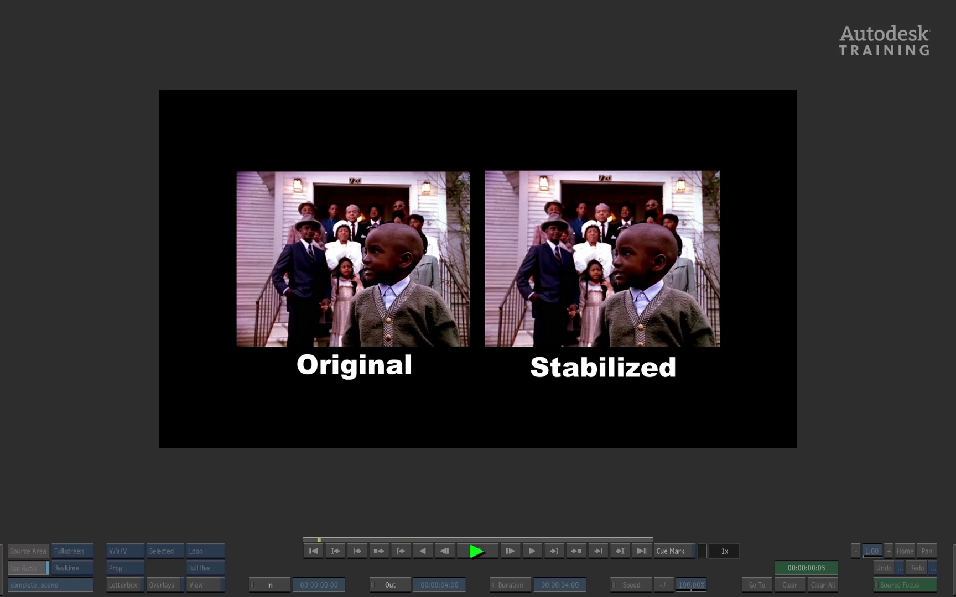
{"action": "key", "text": "Escape"}
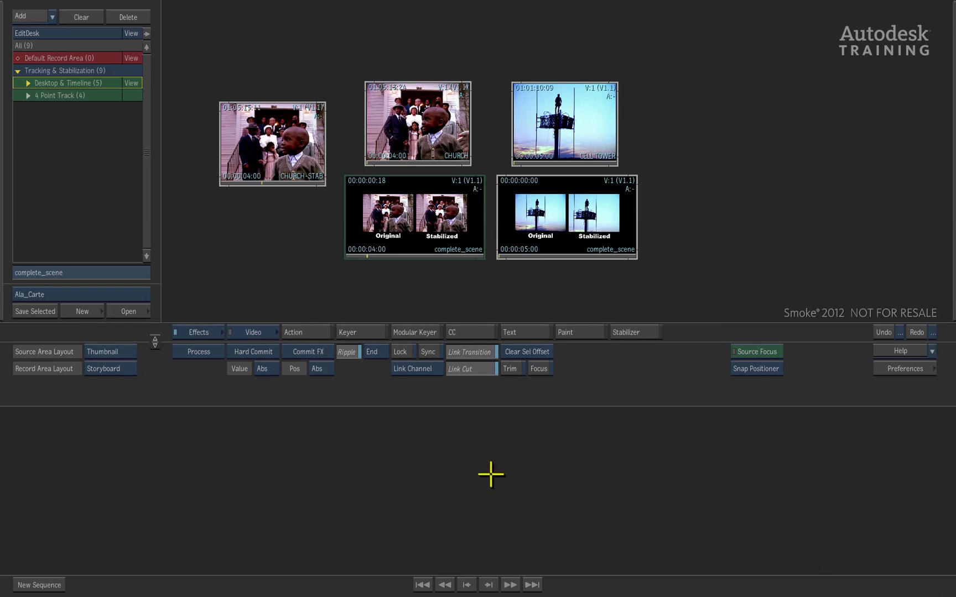
- Move the CHURCH-STAB clip aside on the desktop and load the CELL TOWER clip into the record timeline
{"action": "left_click_drag", "start_coordinate": [282, 143], "coordinate": [265, 77]}
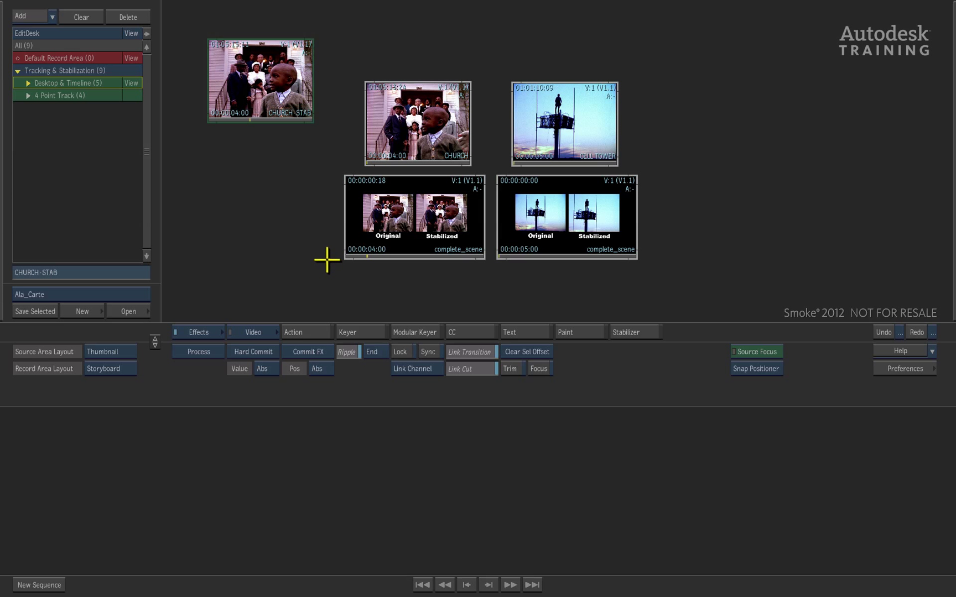
{"action": "left_click_drag", "start_coordinate": [568, 117], "coordinate": [498, 527]}
{"action": "double_click", "coordinate": [494, 465]}
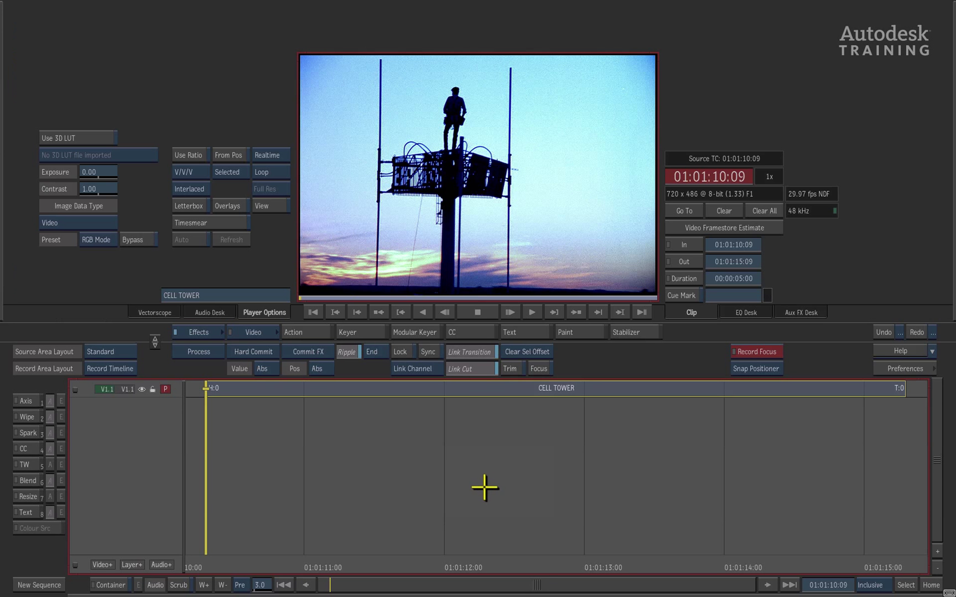
- Play the CELL TOWER clip in the timeline to examine its camera movement and return to the first frame
{"action": "left_click_drag", "start_coordinate": [209, 529], "coordinate": [219, 478]}
{"action": "left_click", "coordinate": [536, 313]}
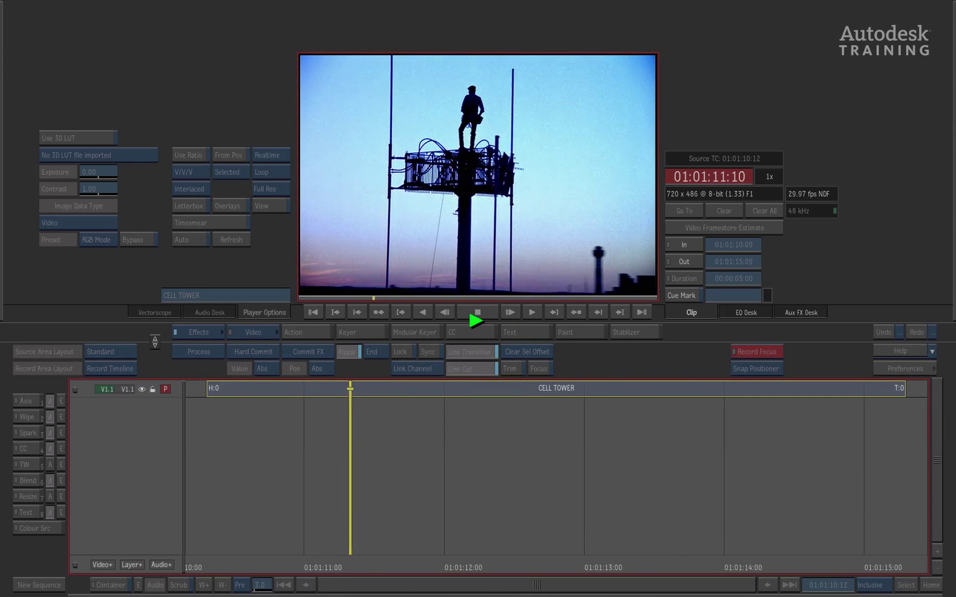
{"action": "left_click", "coordinate": [338, 331]}
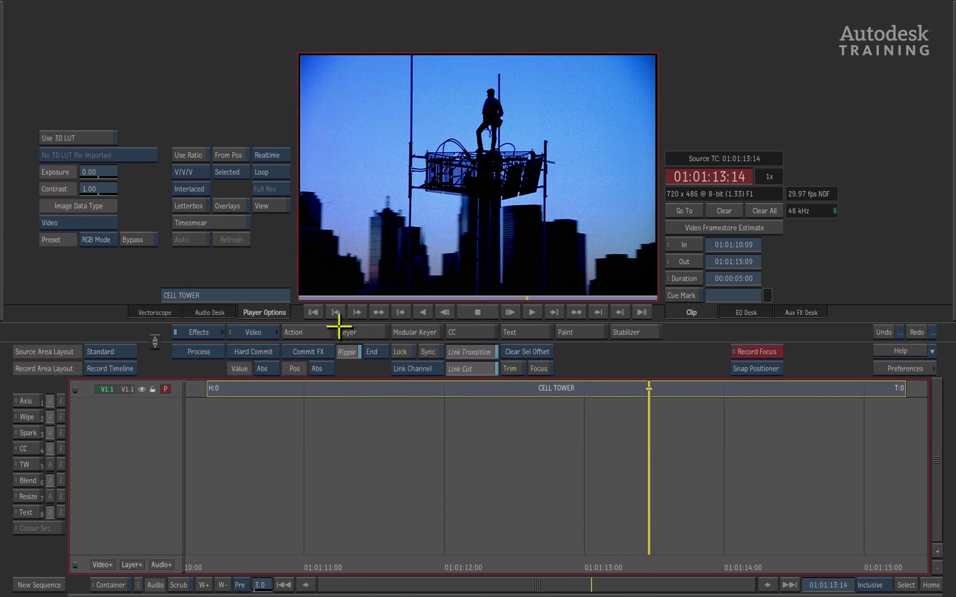
{"action": "left_click", "coordinate": [316, 313]}
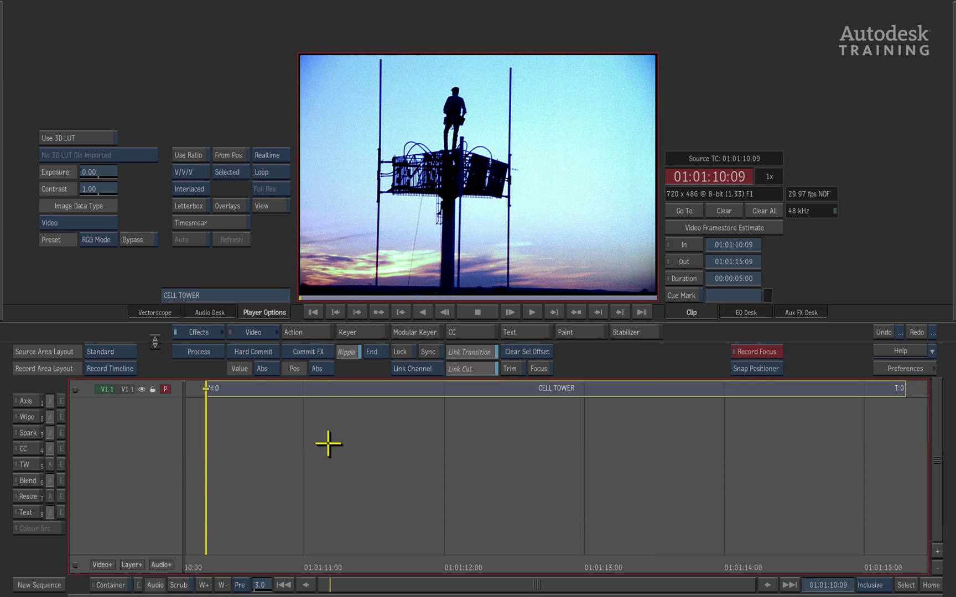
- Add an Axis soft effect to the CELL TOWER segment and open its editor
{"action": "left_click", "coordinate": [339, 388]}
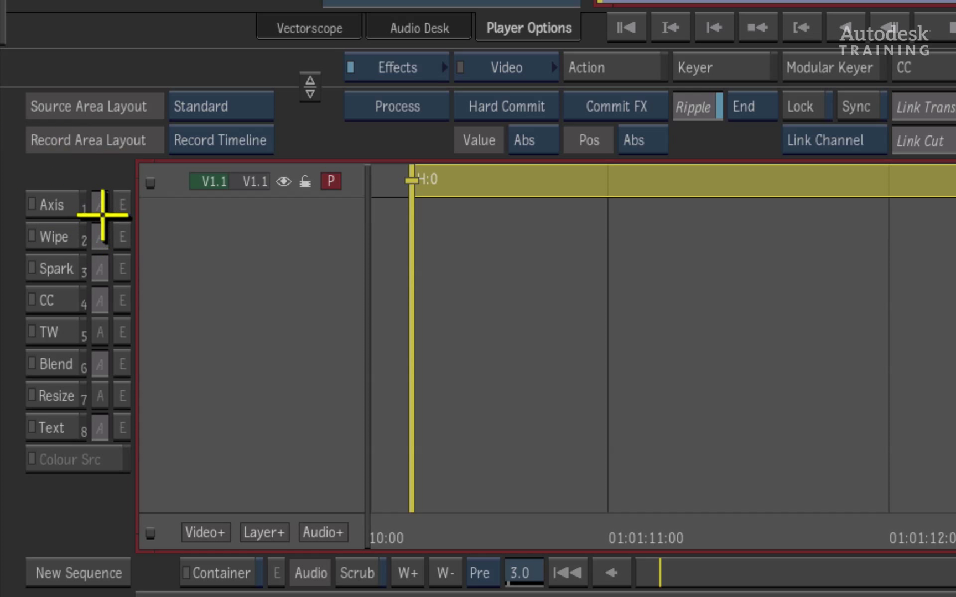
{"action": "left_click", "coordinate": [66, 205]}
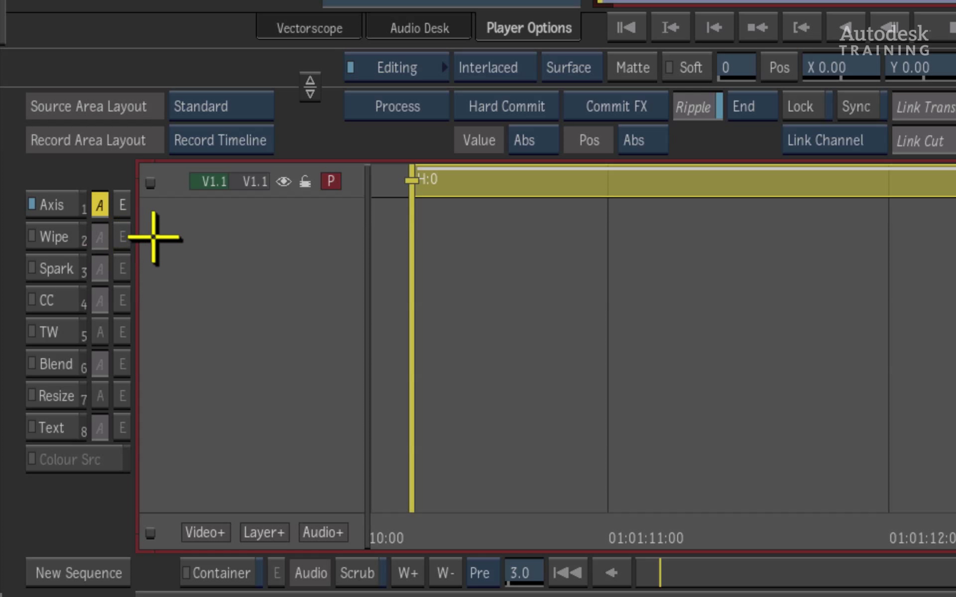
{"action": "left_click", "coordinate": [123, 211]}
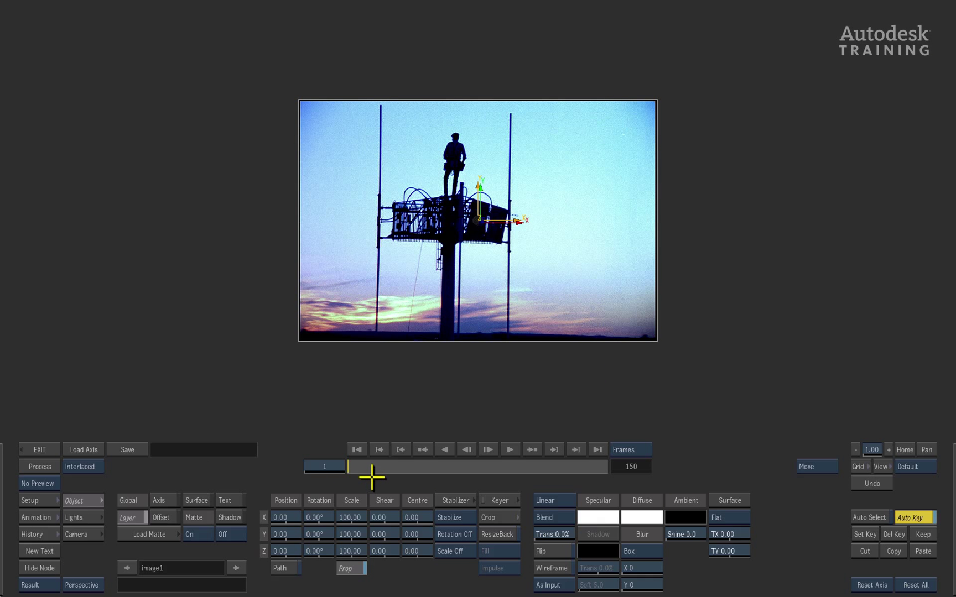
- Inspect the Axis stabilizer's Track and Stabilize modes, and play the CELL TOWER clip before returning to frame 1
{"action": "left_click_drag", "start_coordinate": [365, 465], "coordinate": [282, 473]}
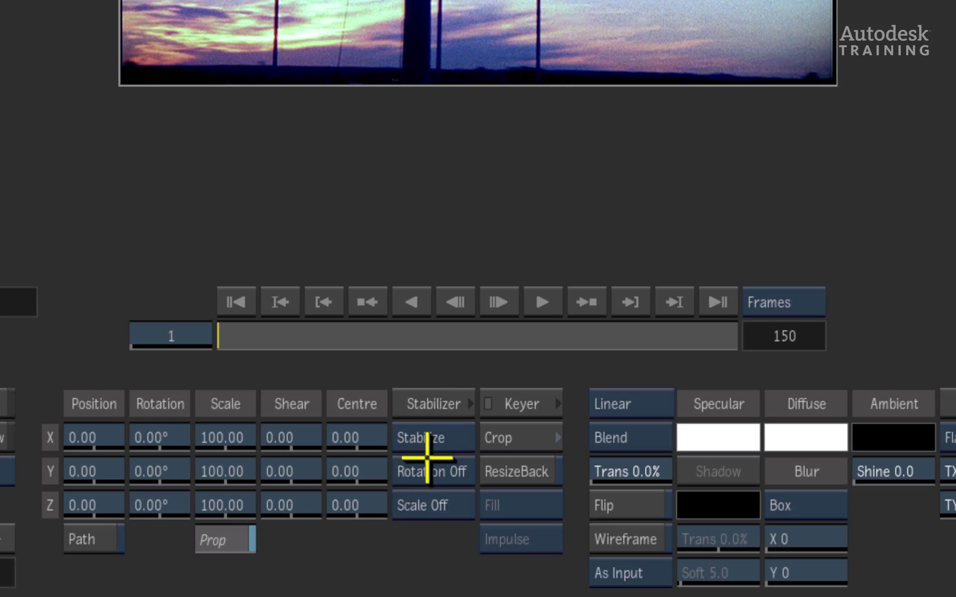
{"action": "left_click", "coordinate": [446, 435]}
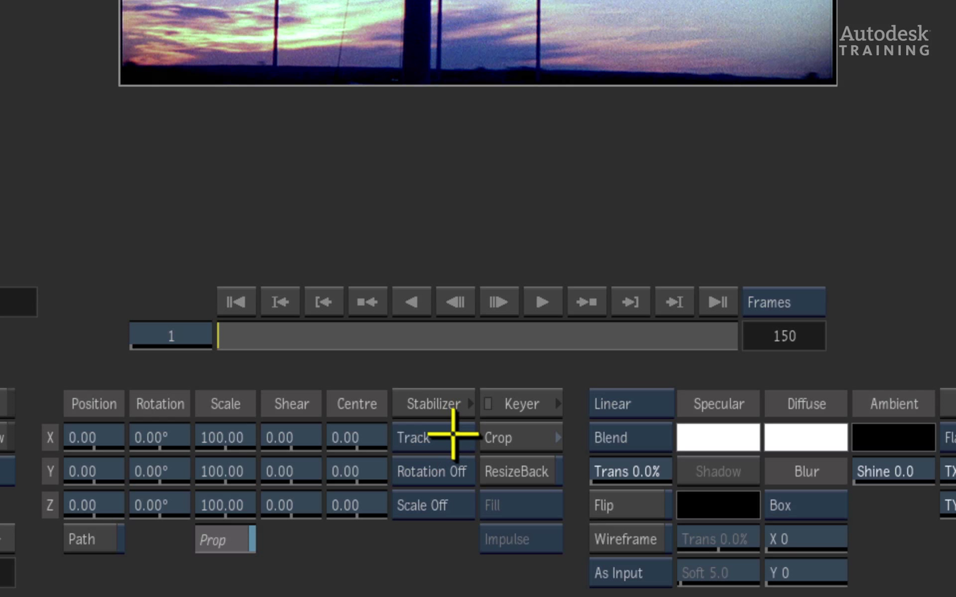
{"action": "left_click_drag", "start_coordinate": [437, 473], "coordinate": [442, 470]}
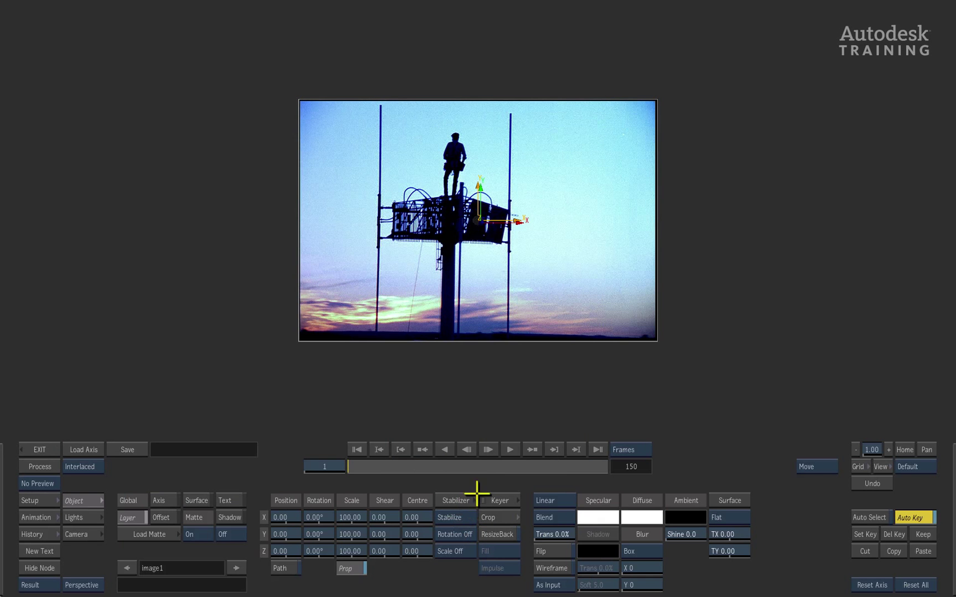
{"action": "left_click", "coordinate": [510, 449]}
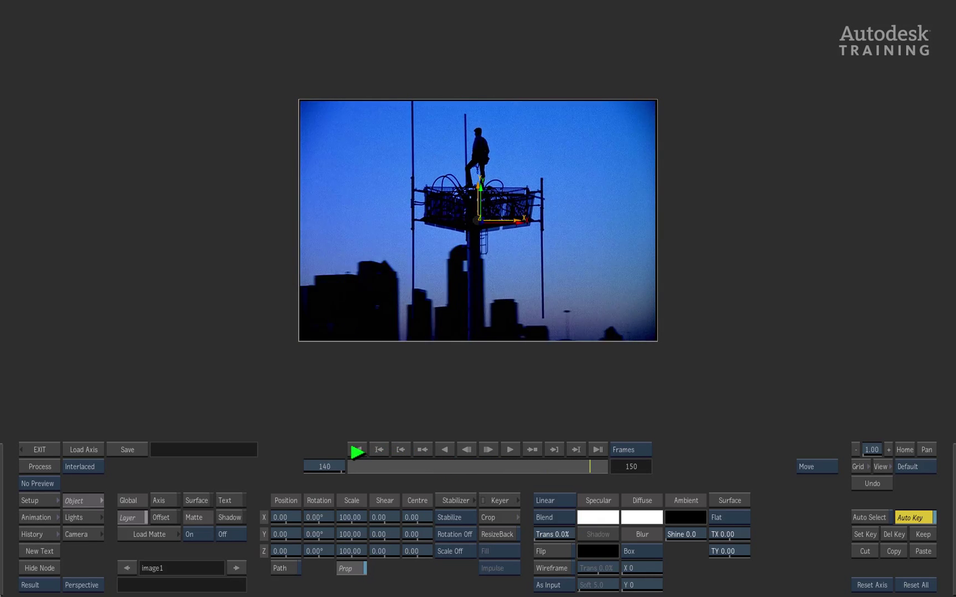
{"action": "left_click", "coordinate": [361, 449]}
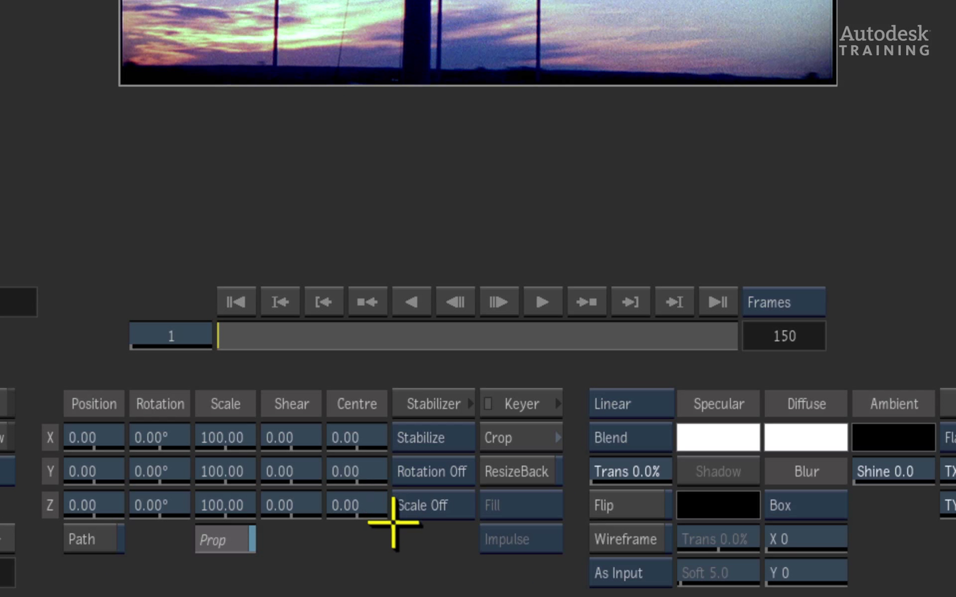
- Try switching the Axis stabilizer's Rotation and Scale options on and off
{"action": "left_click", "coordinate": [433, 473]}
{"action": "left_click", "coordinate": [452, 473]}
{"action": "left_click", "coordinate": [456, 499]}
{"action": "left_click", "coordinate": [456, 499]}
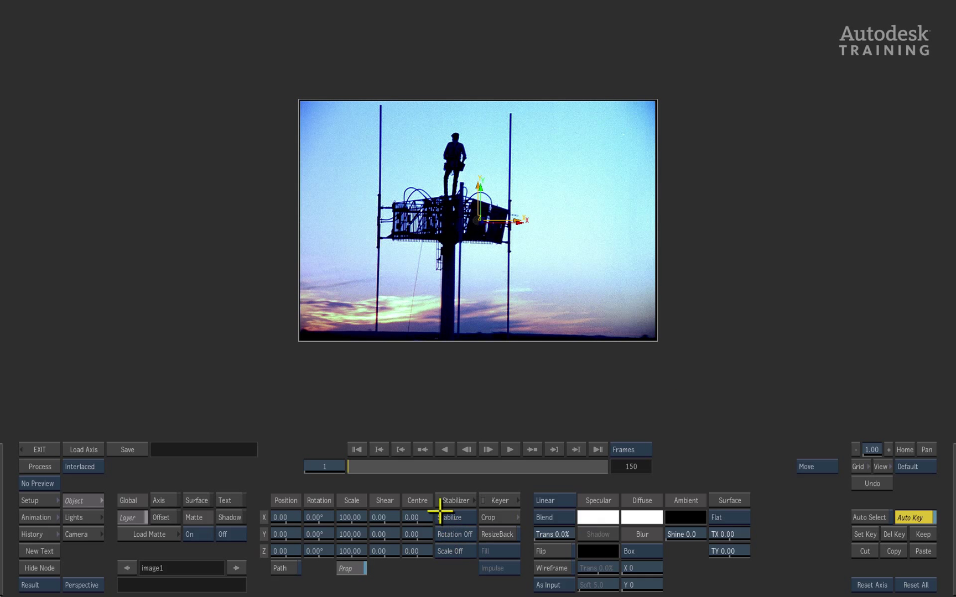
- Open the Axis stabilizer, place Tracker 1 on the tip of the tower's right-hand antenna pole at frame 1, and analyze forward
{"action": "left_click", "coordinate": [440, 497]}
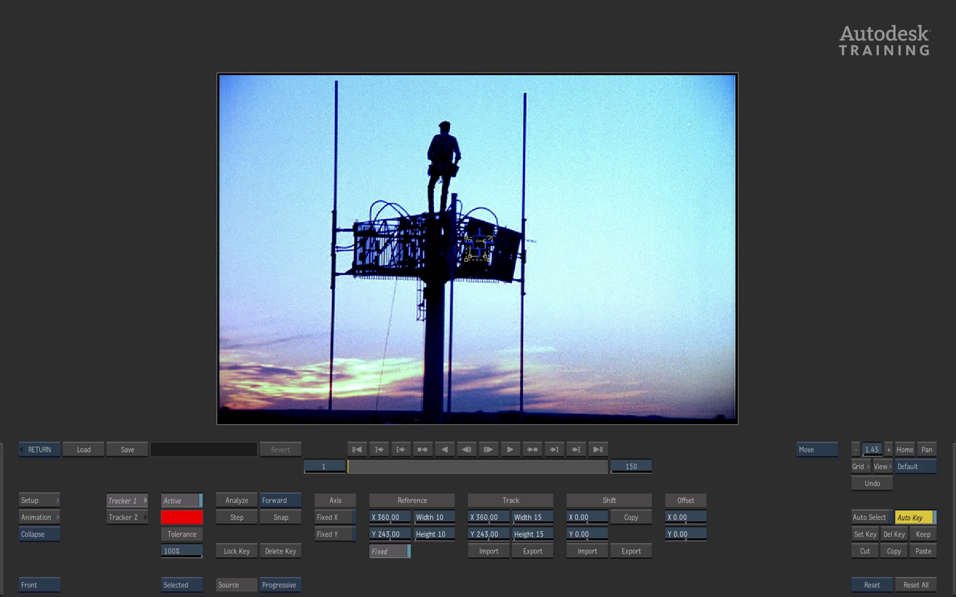
{"action": "left_click_drag", "start_coordinate": [477, 248], "coordinate": [511, 147]}
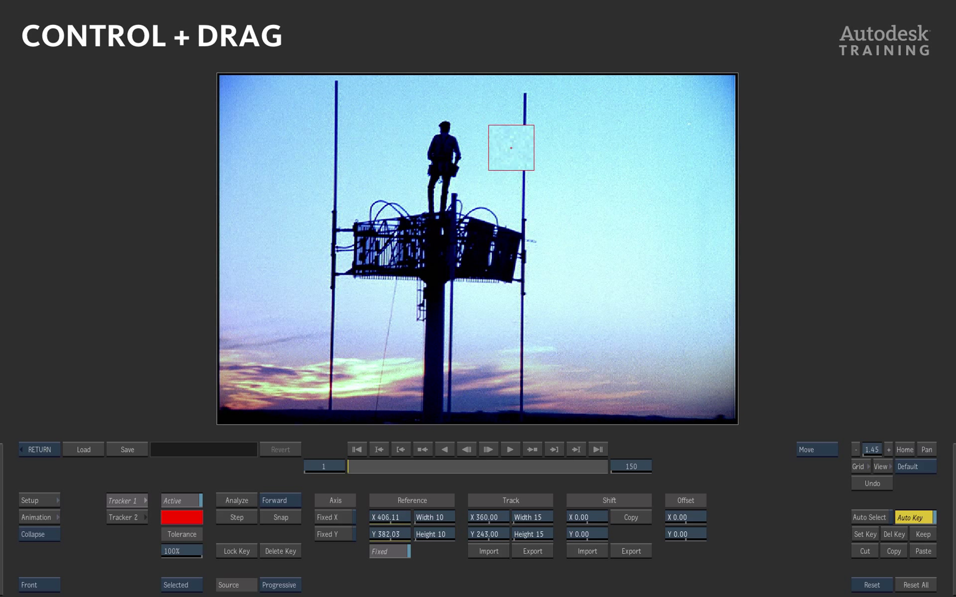
{"action": "left_click_drag", "start_coordinate": [654, 261], "coordinate": [668, 222]}
{"action": "left_click_drag", "start_coordinate": [524, 96], "coordinate": [525, 93]}
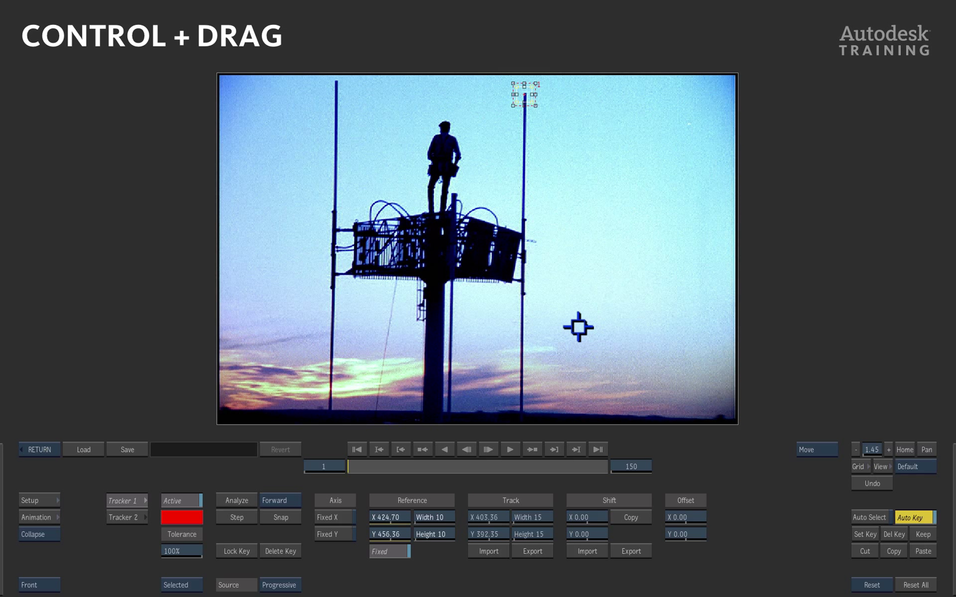
{"action": "left_click", "coordinate": [237, 500]}
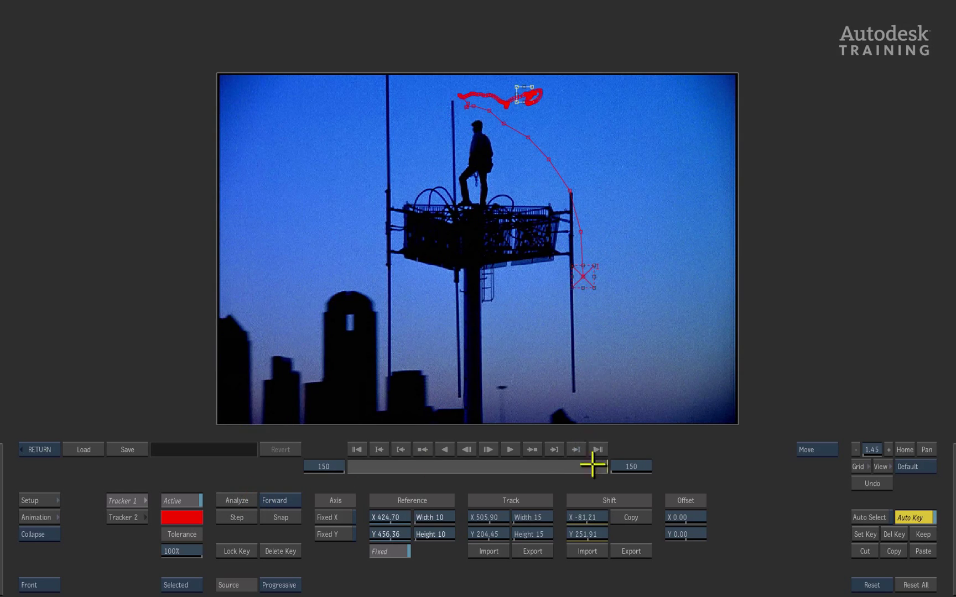
- Scrub the analyzed clip from frame 1 to around frame 133 to examine how Tracker 1 follows the pole tip
{"action": "left_click_drag", "start_coordinate": [603, 466], "coordinate": [338, 484]}
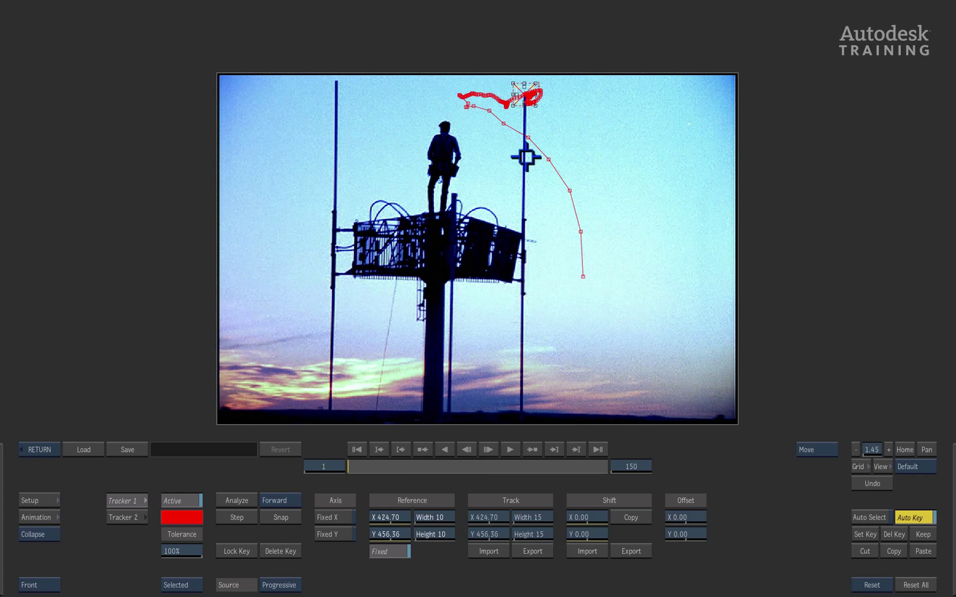
{"action": "left_click_drag", "start_coordinate": [349, 466], "coordinate": [579, 455]}
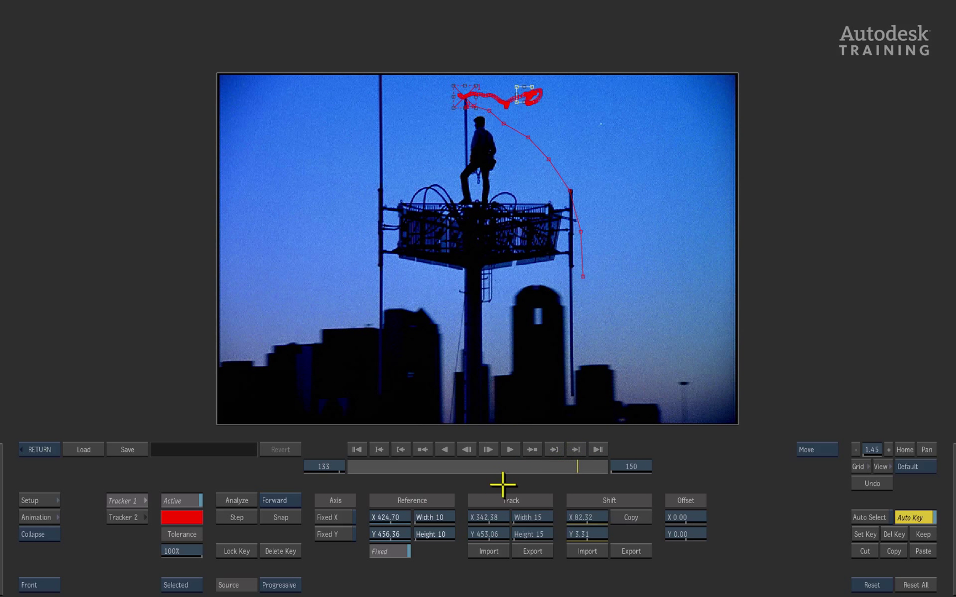
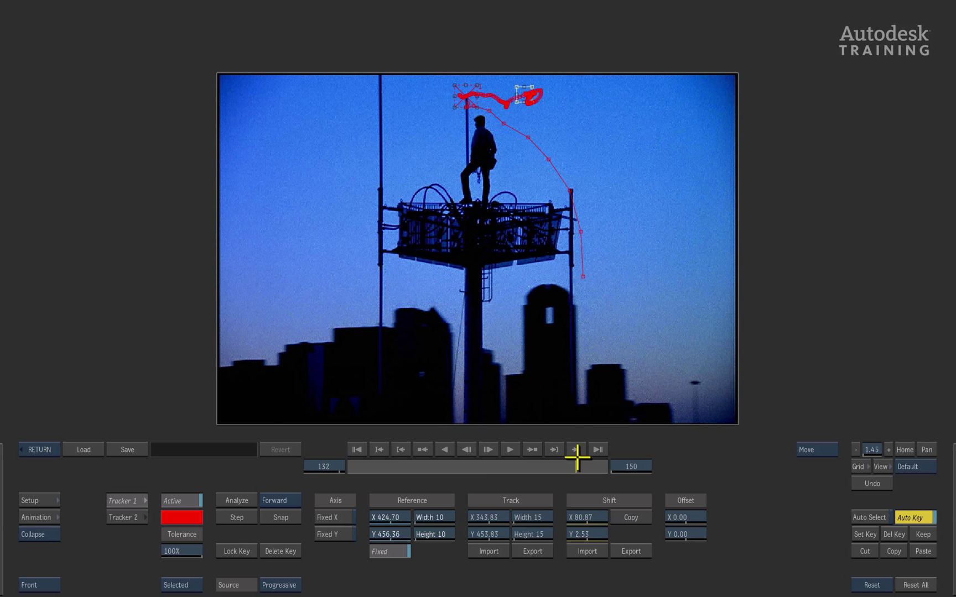
{"action": "left_click", "coordinate": [512, 451]}
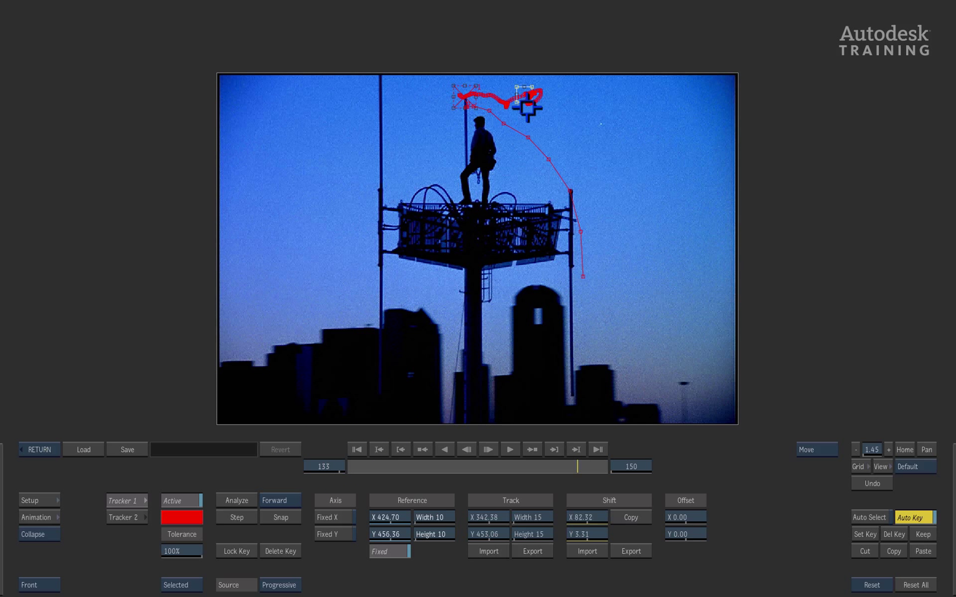
{"action": "left_click", "coordinate": [287, 520]}
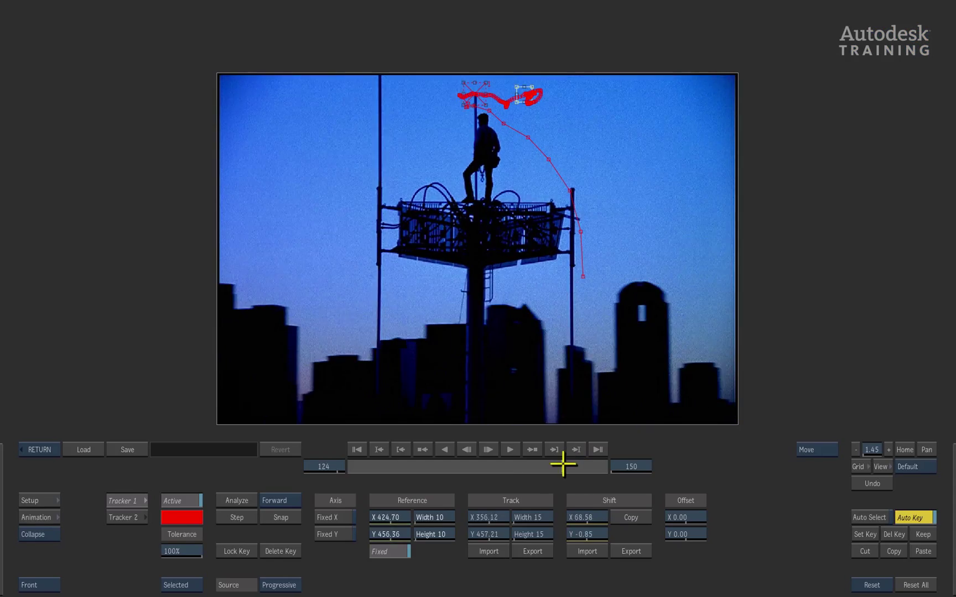
- Analyze Tracker 1 forward again from frame 100, and scrub back to frame 1 to check the track on the pole tip
{"action": "left_click_drag", "start_coordinate": [582, 462], "coordinate": [517, 466]}
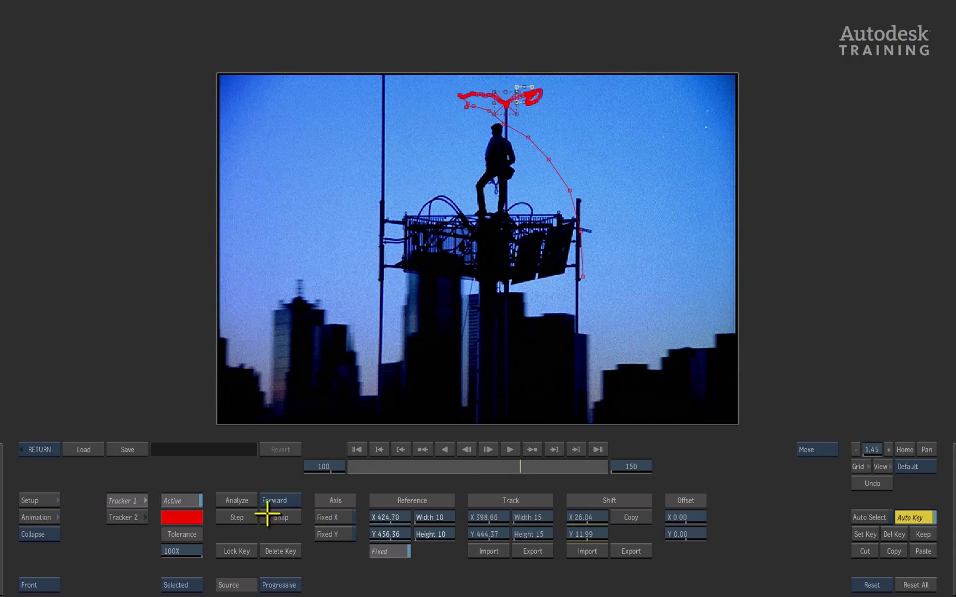
{"action": "left_click", "coordinate": [233, 501]}
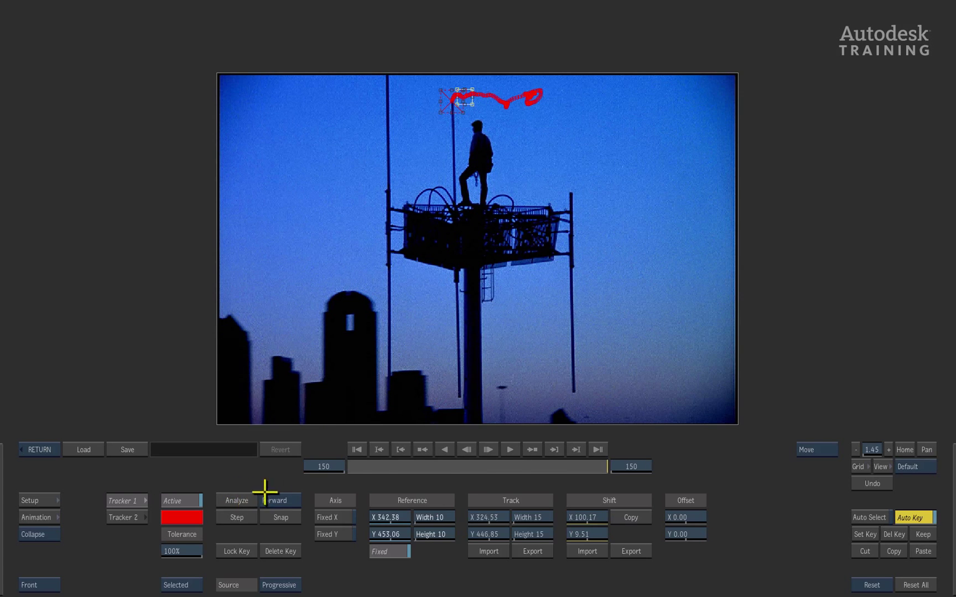
{"action": "left_click_drag", "start_coordinate": [602, 464], "coordinate": [575, 466]}
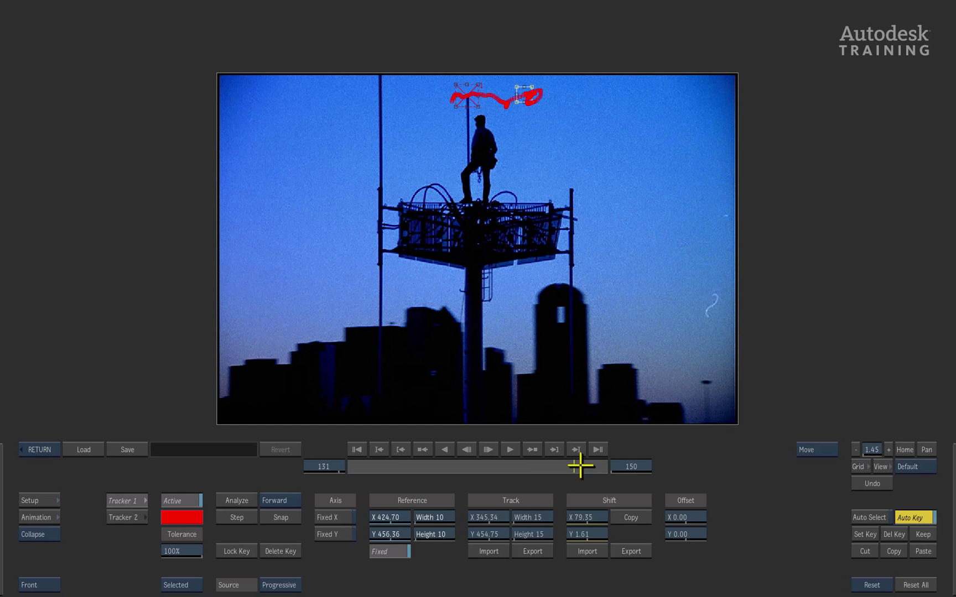
{"action": "left_click_drag", "start_coordinate": [580, 466], "coordinate": [543, 483]}
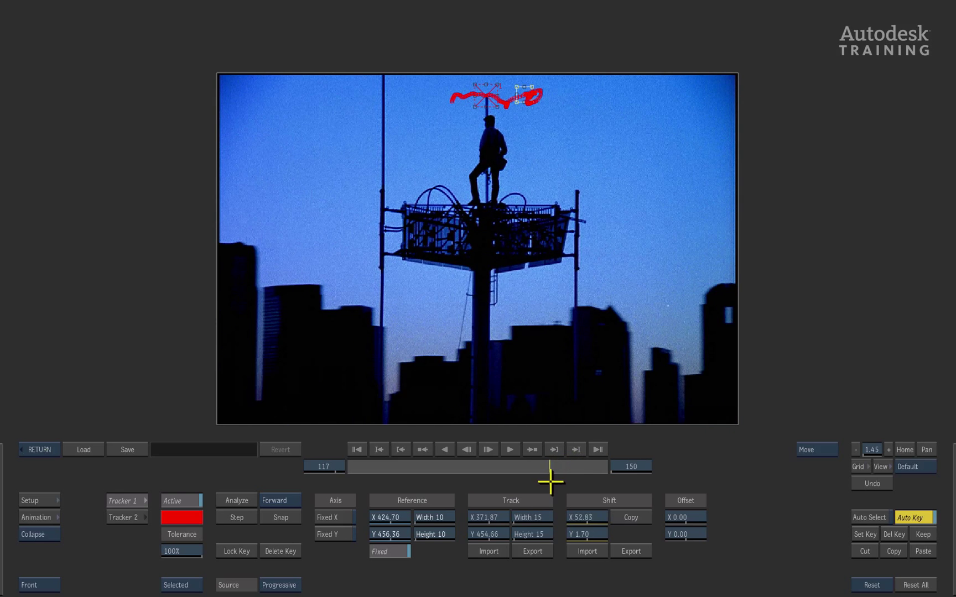
{"action": "left_click_drag", "start_coordinate": [553, 470], "coordinate": [292, 486]}
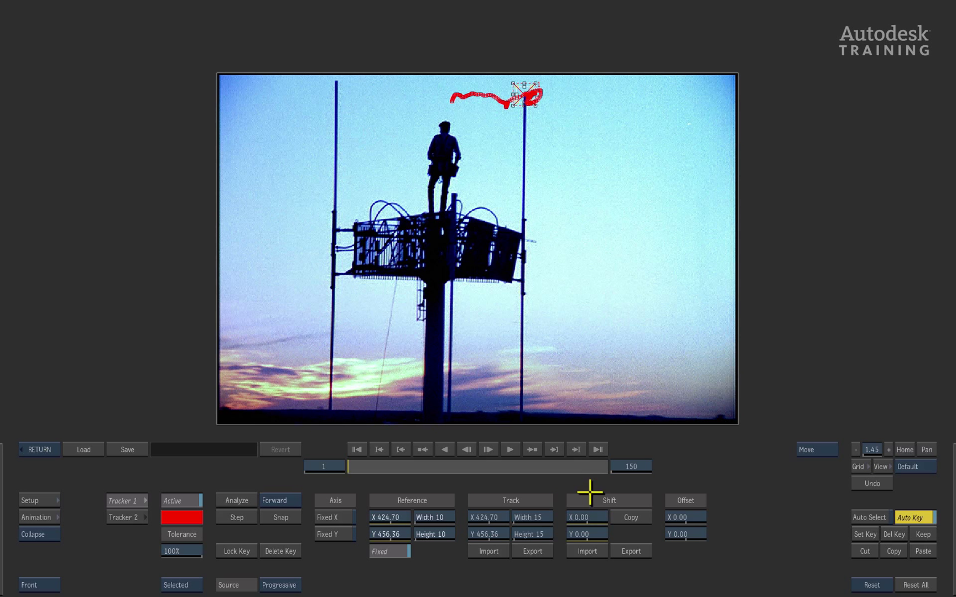
- Reset all stabilizer settings and place Tracker 1's reference box on the tip of the right-hand antenna pole at about X 423.72, Y 456.58
{"action": "left_click", "coordinate": [914, 585]}
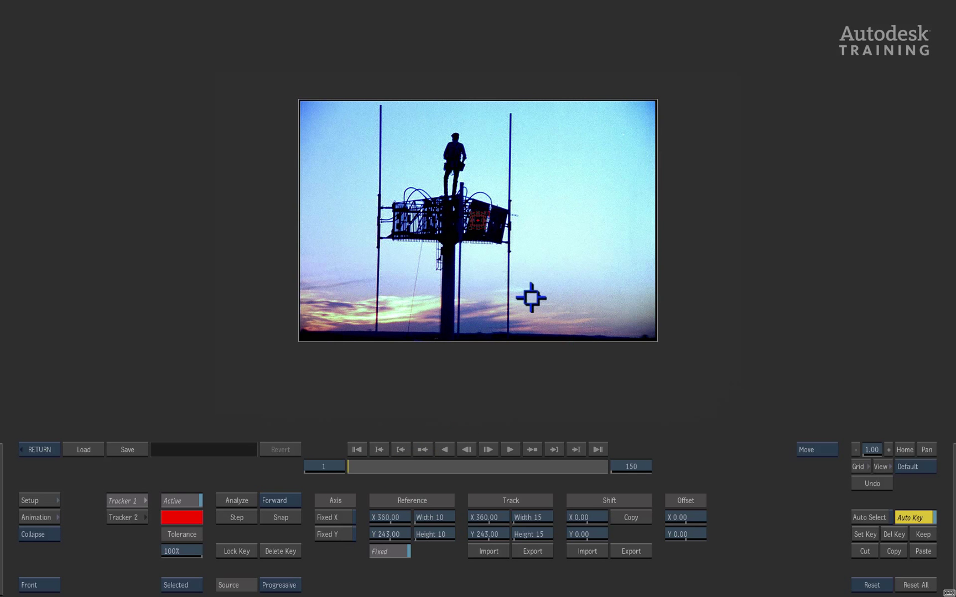
{"action": "left_click_drag", "start_coordinate": [531, 297], "coordinate": [582, 284]}
{"action": "left_click_drag", "start_coordinate": [518, 343], "coordinate": [531, 67]}
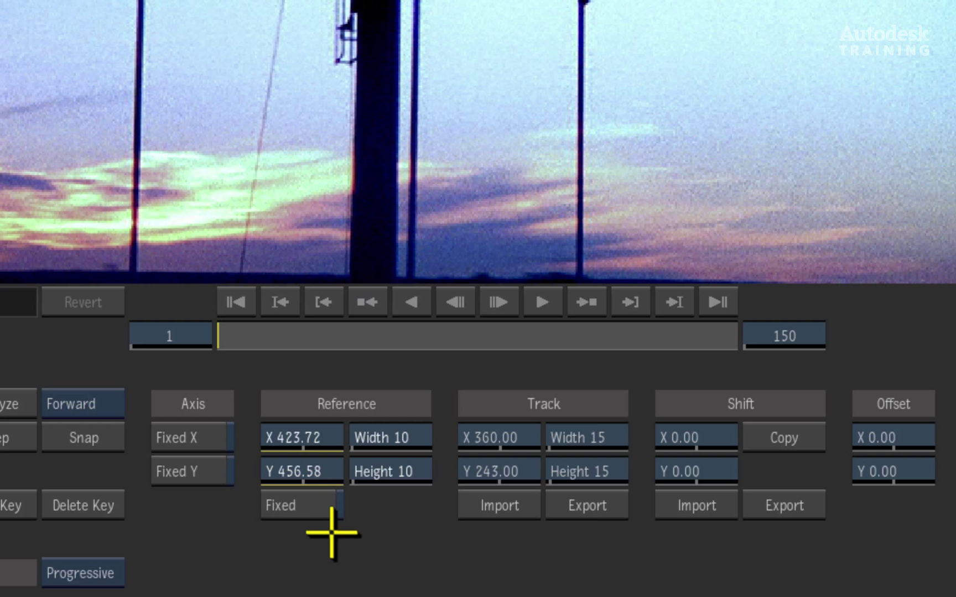
- Try the Fixed reference option on, leave it off so the reference updates, and analyze the clip forward
{"action": "left_click", "coordinate": [325, 501]}
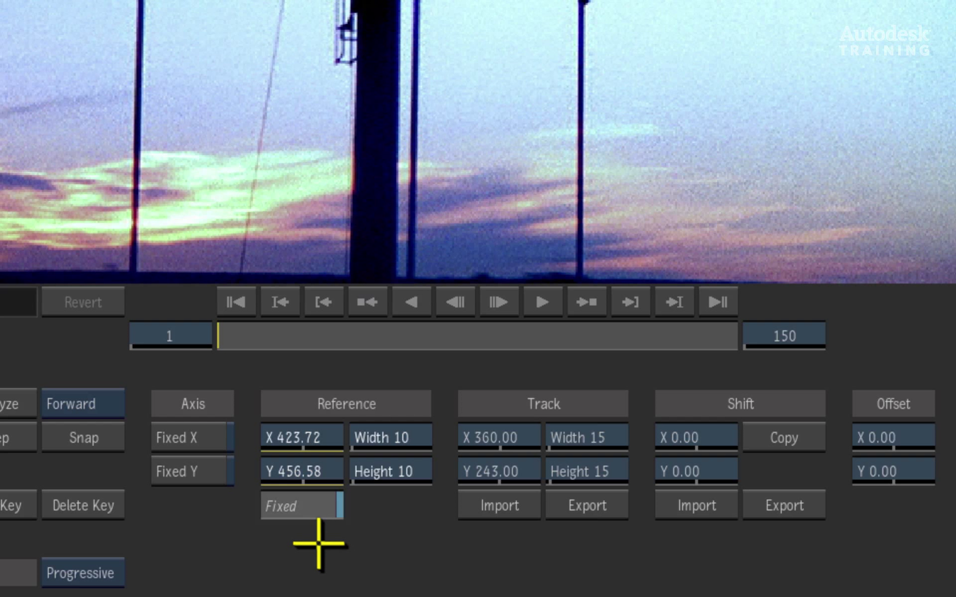
{"action": "left_click", "coordinate": [321, 512]}
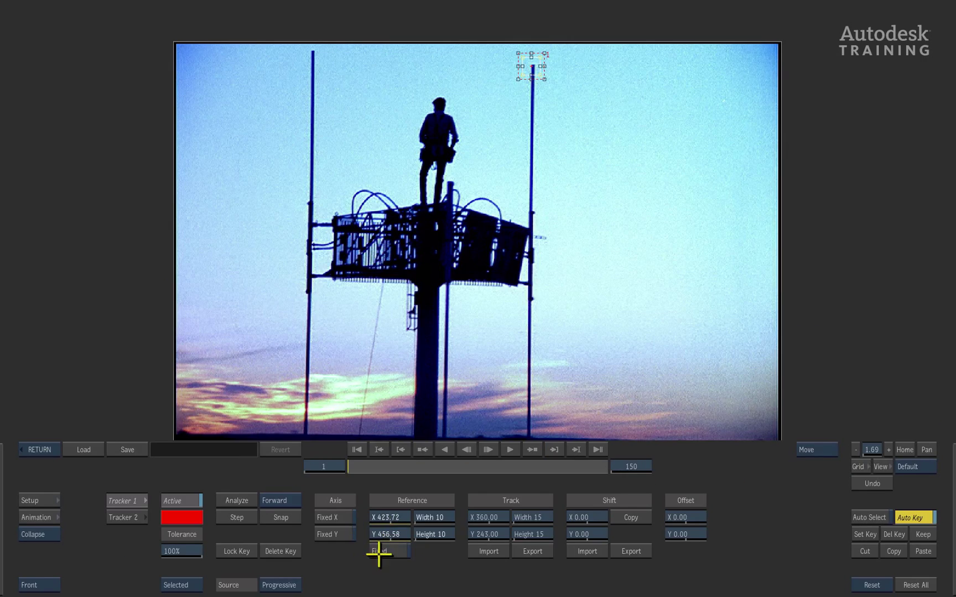
{"action": "left_click", "coordinate": [240, 500]}
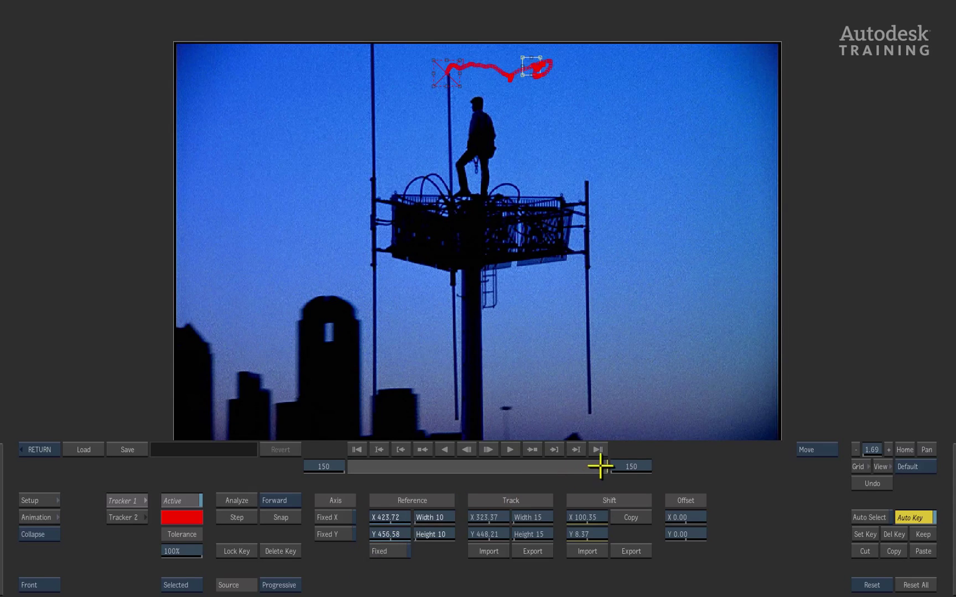
- Scrub the analyzed clip back to frame 1 and through its first half to examine how Tracker 1 follows the pole tip
{"action": "left_click_drag", "start_coordinate": [600, 465], "coordinate": [227, 484]}
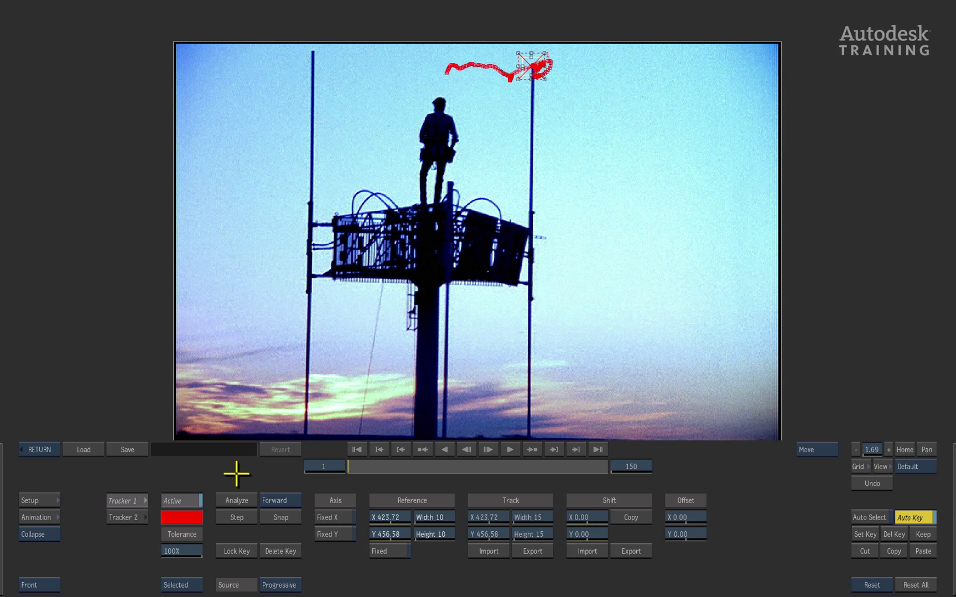
{"action": "left_click_drag", "start_coordinate": [352, 461], "coordinate": [459, 452]}
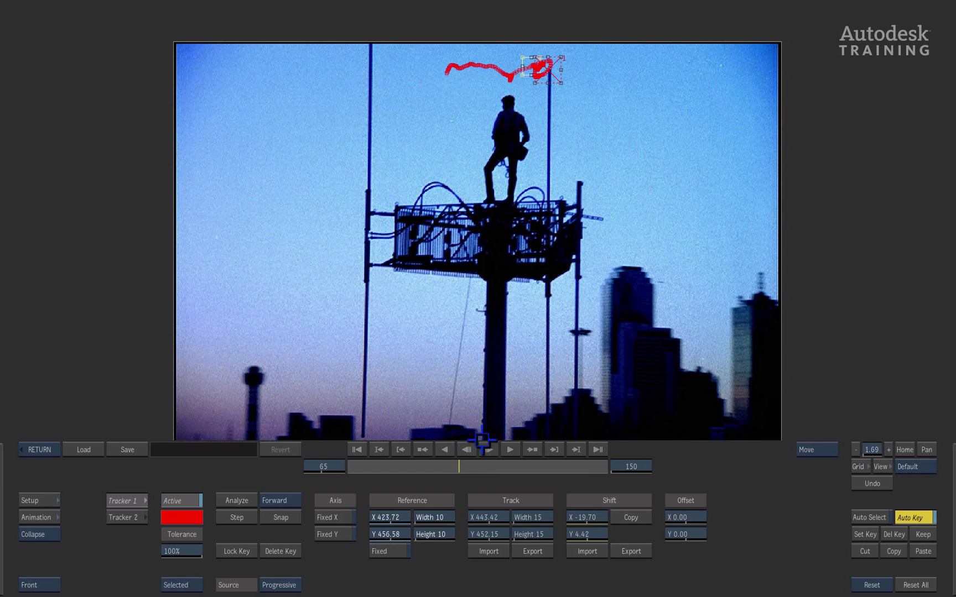
{"action": "left_click_drag", "start_coordinate": [453, 469], "coordinate": [319, 480]}
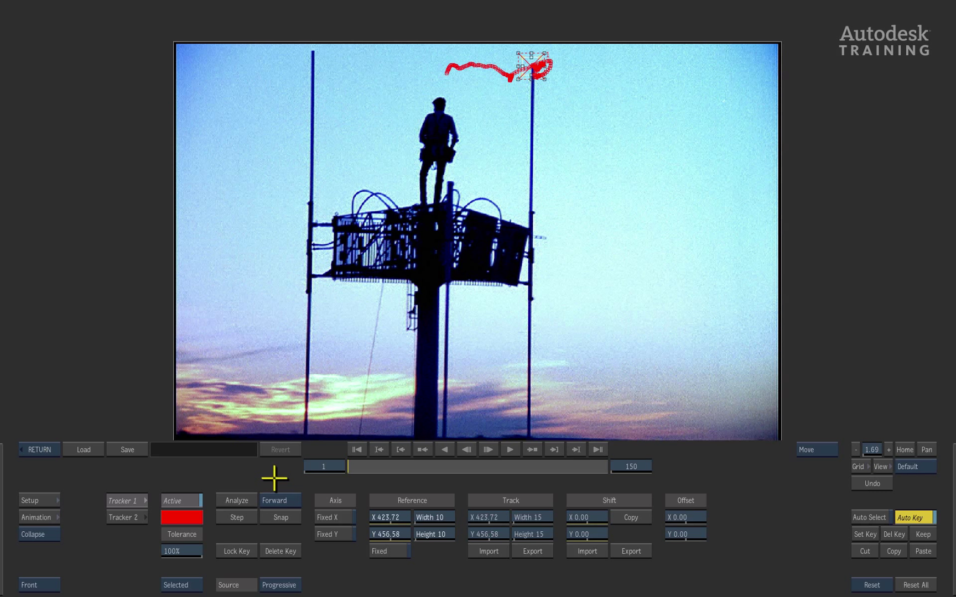
- Return from the stabilizer to the Axis editor with the tracking data, and scrub the clip to check the stabilization
{"action": "left_click", "coordinate": [35, 448]}
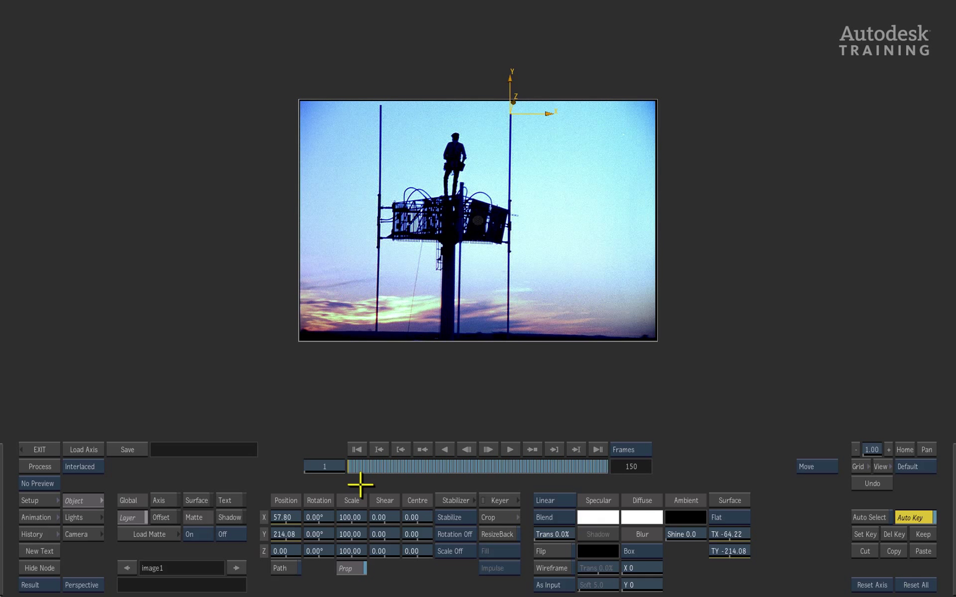
{"action": "left_click_drag", "start_coordinate": [366, 475], "coordinate": [313, 490]}
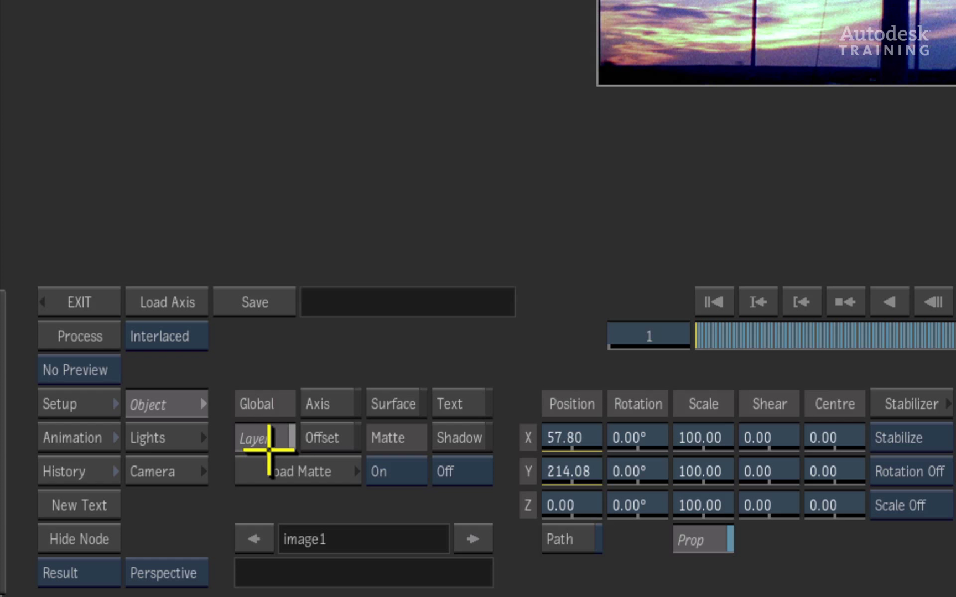
{"action": "left_click_drag", "start_coordinate": [802, 331], "coordinate": [698, 338]}
- Scale the image layer's offset uniformly to 124 and set its offset position to X -27, Y 44 to hide the moving edges
{"action": "left_click", "coordinate": [343, 429]}
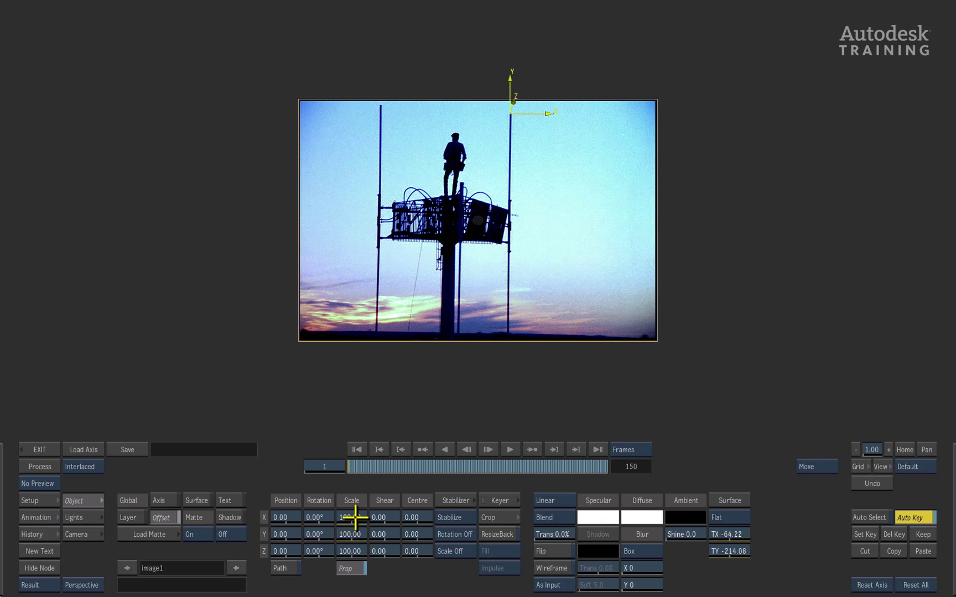
{"action": "left_click_drag", "start_coordinate": [713, 432], "coordinate": [757, 426]}
{"action": "left_click_drag", "start_coordinate": [379, 510], "coordinate": [316, 521]}
{"action": "left_click_drag", "start_coordinate": [390, 468], "coordinate": [279, 516]}
{"action": "left_click_drag", "start_coordinate": [362, 466], "coordinate": [283, 497]}
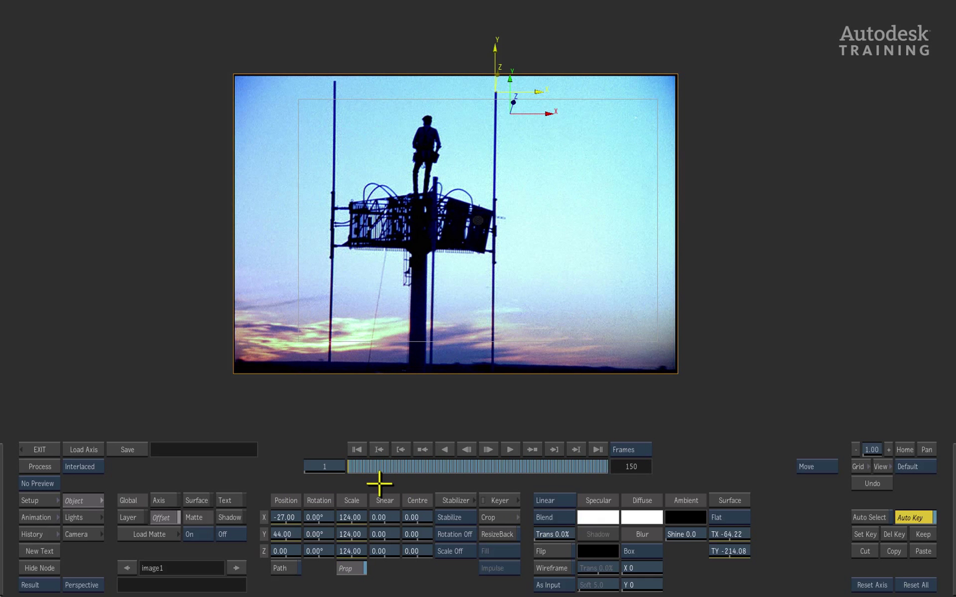
- Exit the Axis editor to process the CELL TOWER clip's Axis effect, and play the result from the clip's start
{"action": "left_click", "coordinate": [44, 447]}
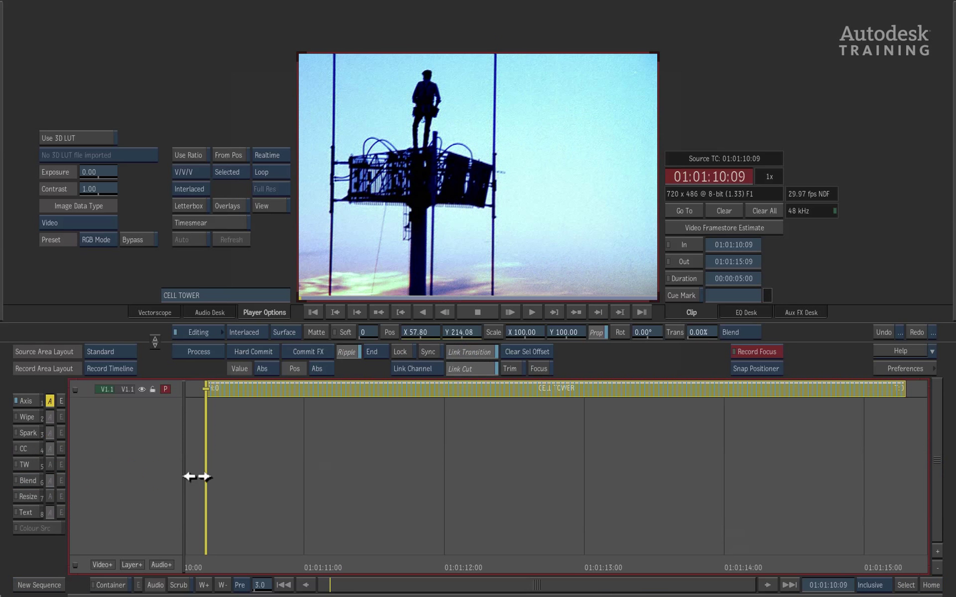
{"action": "left_click", "coordinate": [308, 498]}
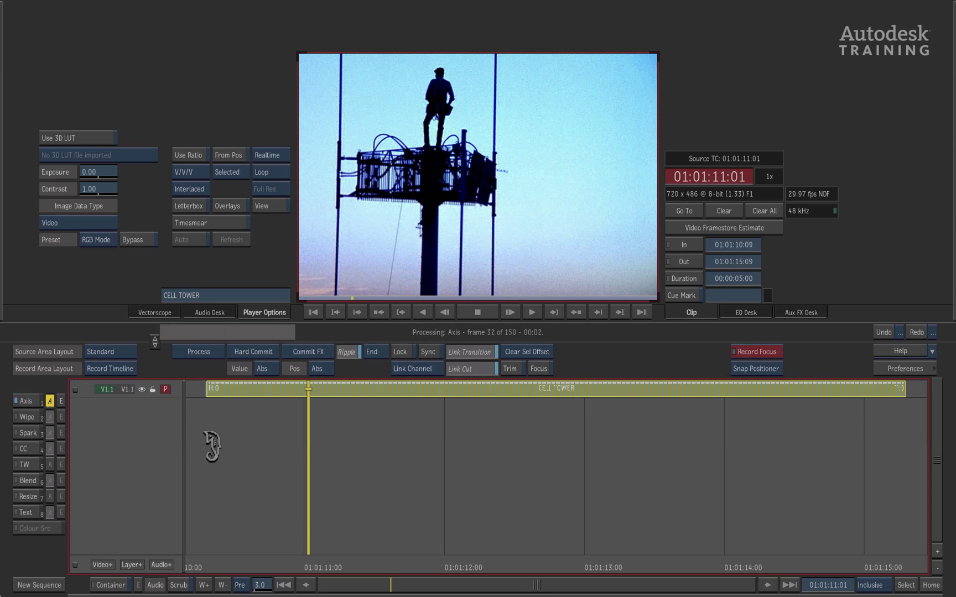
{"action": "left_click", "coordinate": [311, 313]}
{"action": "left_click", "coordinate": [534, 313]}
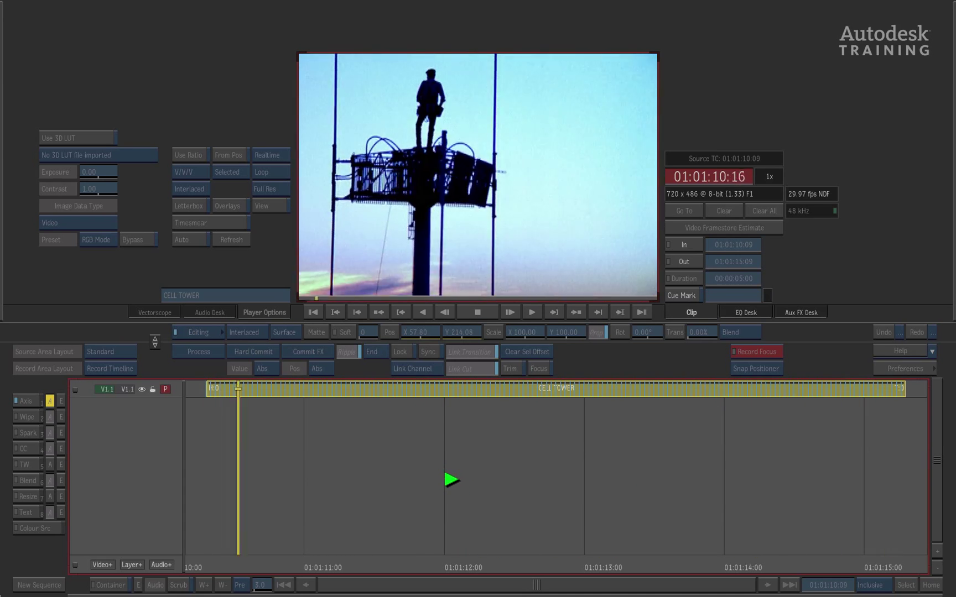
{"action": "left_click", "coordinate": [456, 477]}
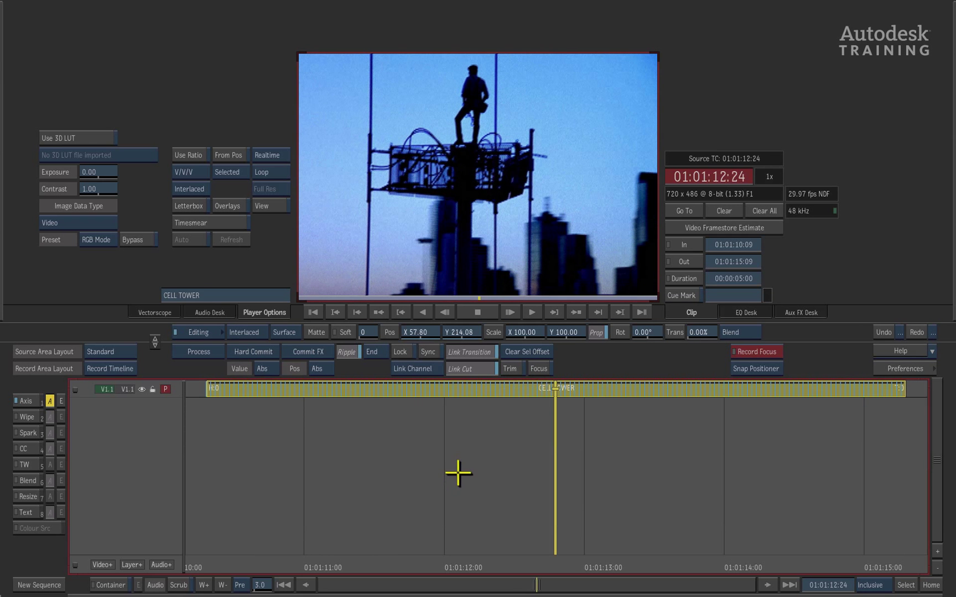
- Open the complete_scene clip of the cell tower and play its side-by-side comparison of the original and stabilized shots
{"action": "key", "text": "Tab"}
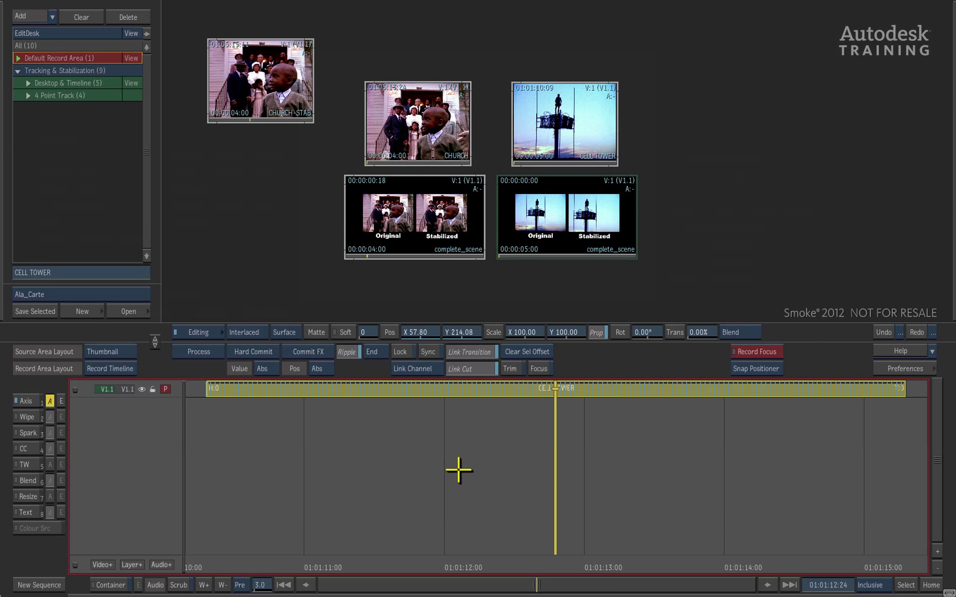
{"action": "double_click", "coordinate": [574, 222]}
{"action": "left_click", "coordinate": [521, 551]}
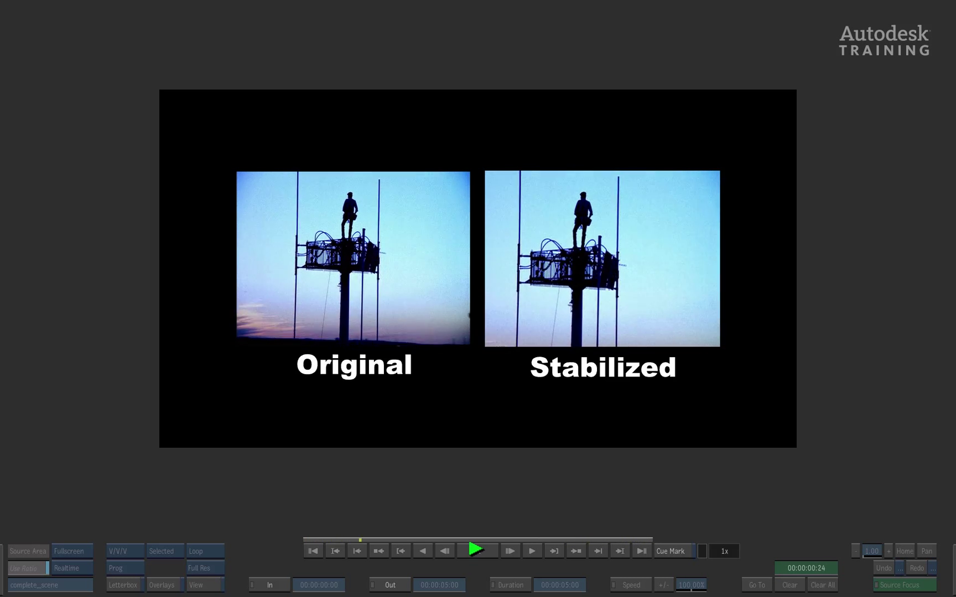
{"action": "left_click", "coordinate": [485, 550]}
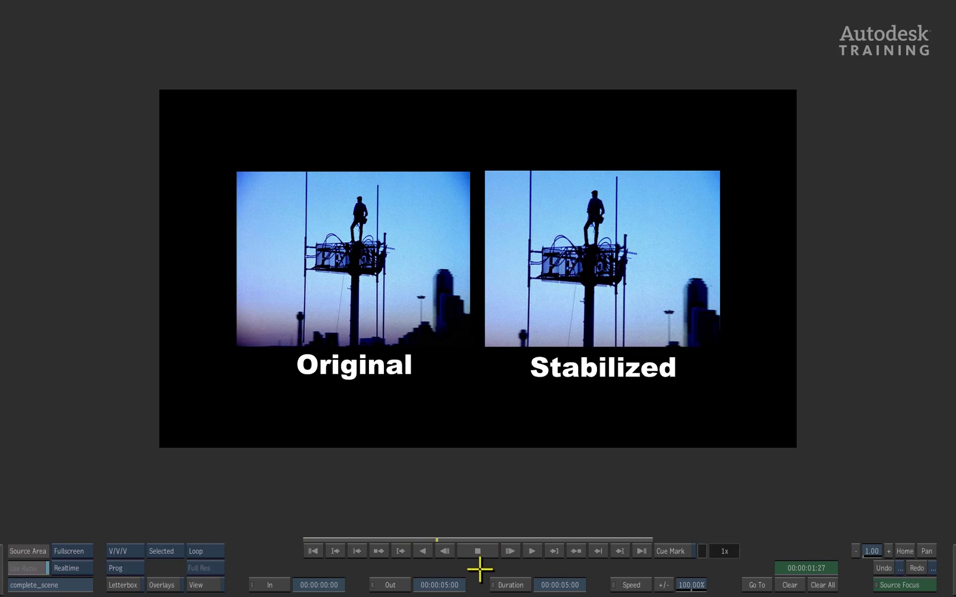